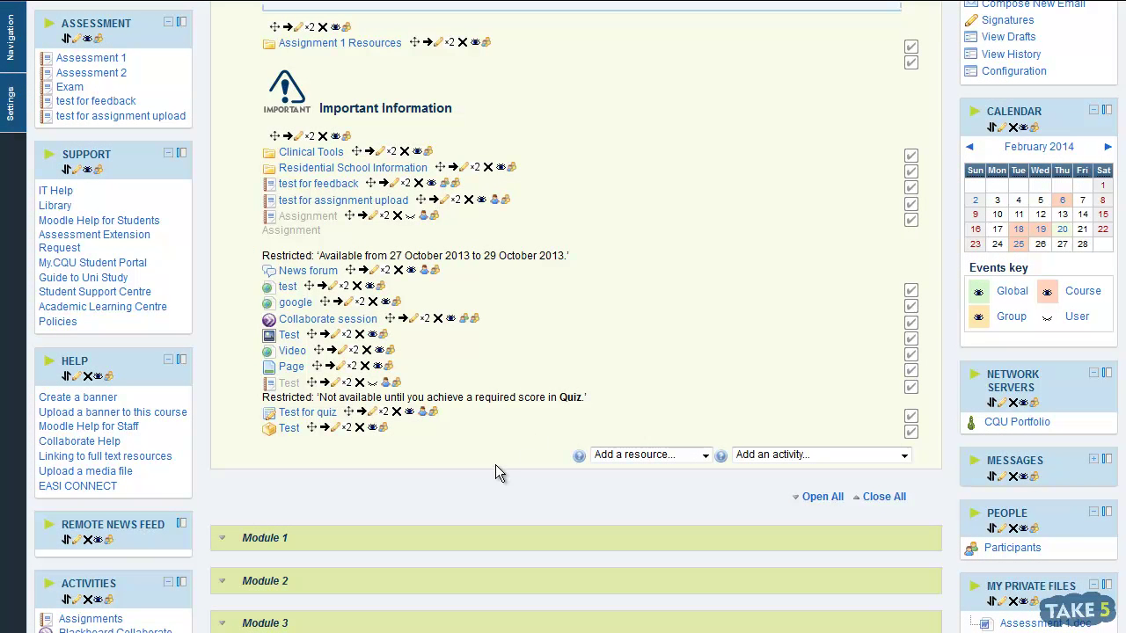
Launch the Test SCORM activity, match leuko, uria, nephro and cyte to their meanings in the Medical Terms exercise, and check the answers.
{"action": "left_click", "coordinate": [287, 432]}
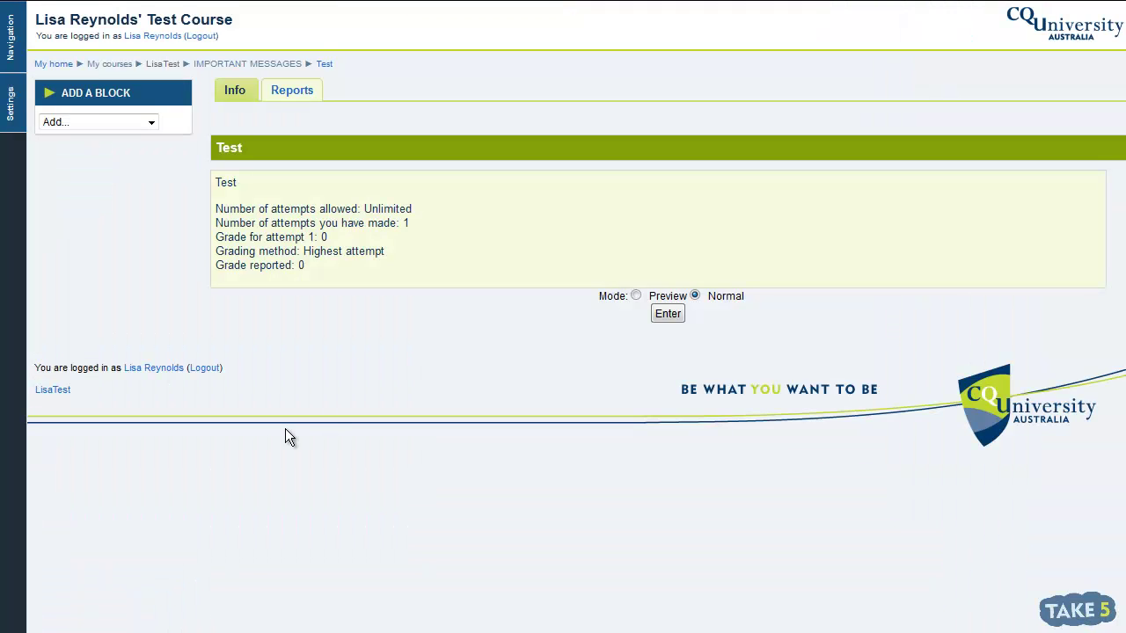
{"action": "left_click", "coordinate": [666, 315]}
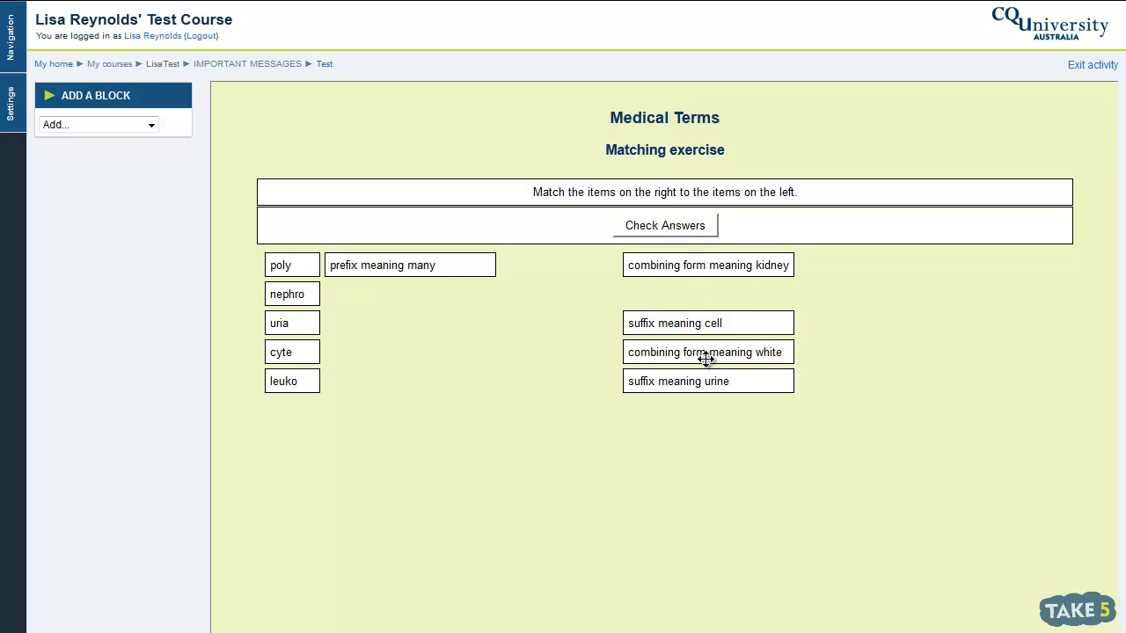
{"action": "left_click_drag", "start_coordinate": [707, 355], "coordinate": [366, 395]}
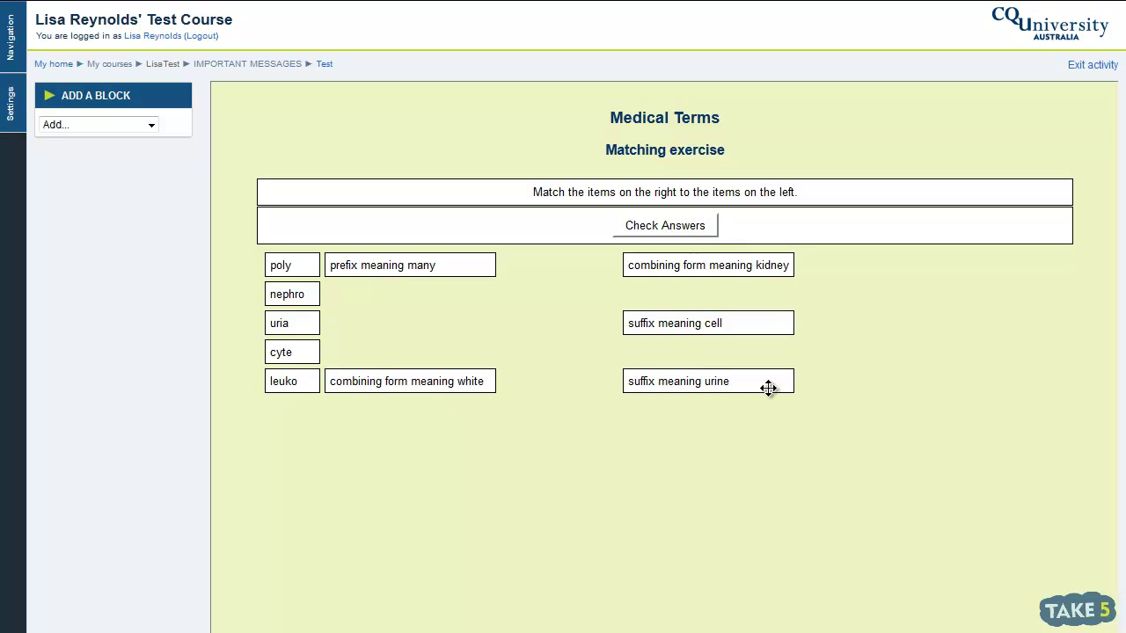
{"action": "left_click_drag", "start_coordinate": [723, 387], "coordinate": [449, 326]}
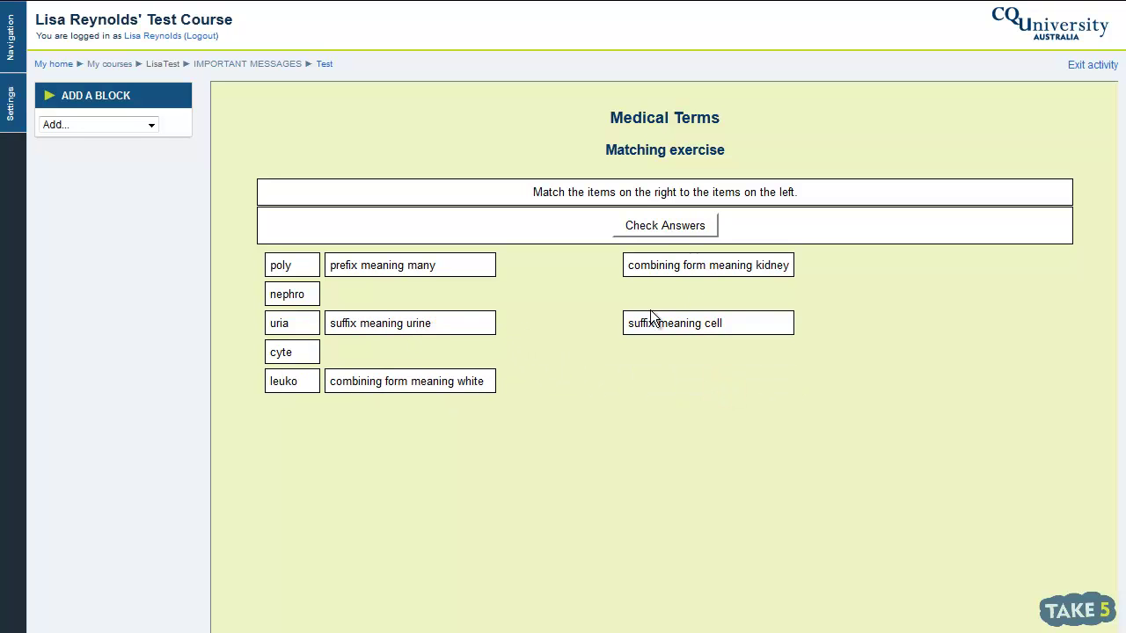
{"action": "left_click_drag", "start_coordinate": [709, 266], "coordinate": [406, 296]}
{"action": "left_click_drag", "start_coordinate": [686, 324], "coordinate": [390, 352]}
{"action": "left_click", "coordinate": [683, 229]}
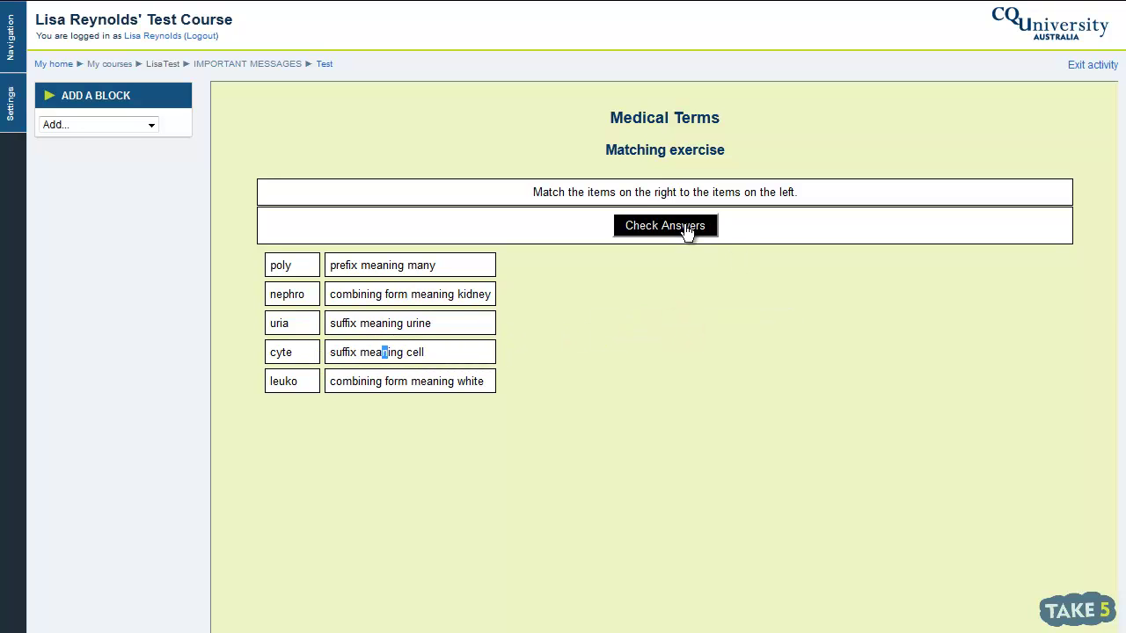
{"action": "left_click", "coordinate": [673, 341]}
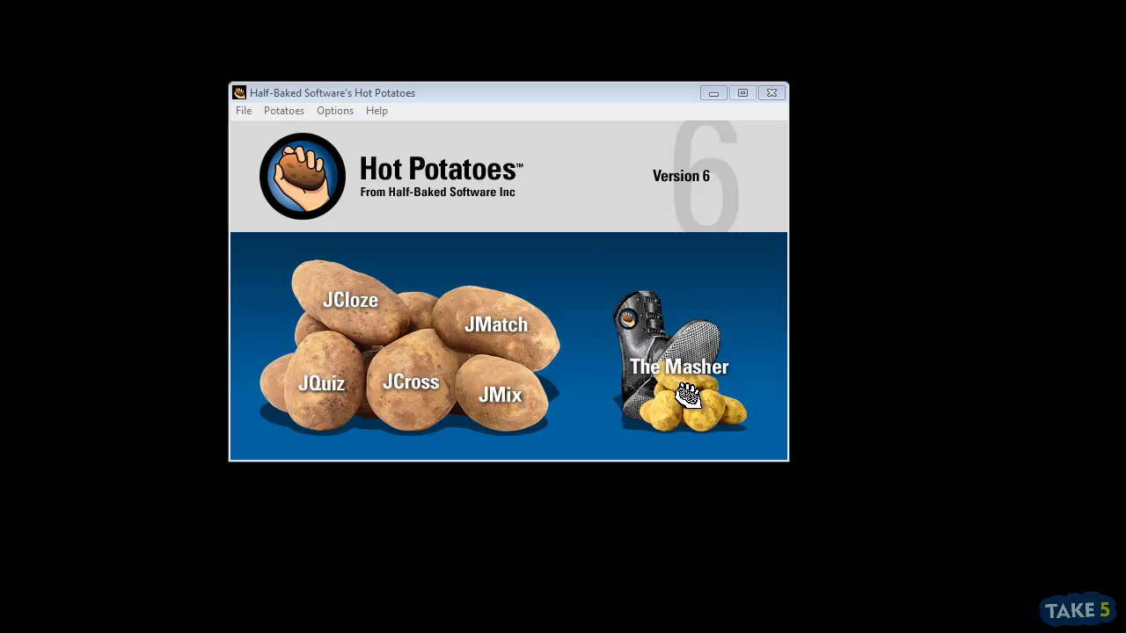
Switch to Hot Potatoes, open the Medical Terms exercise in JMatch, and start creating a Drag/Drop SCORM 1.2 package from it.
{"action": "left_click", "coordinate": [486, 327]}
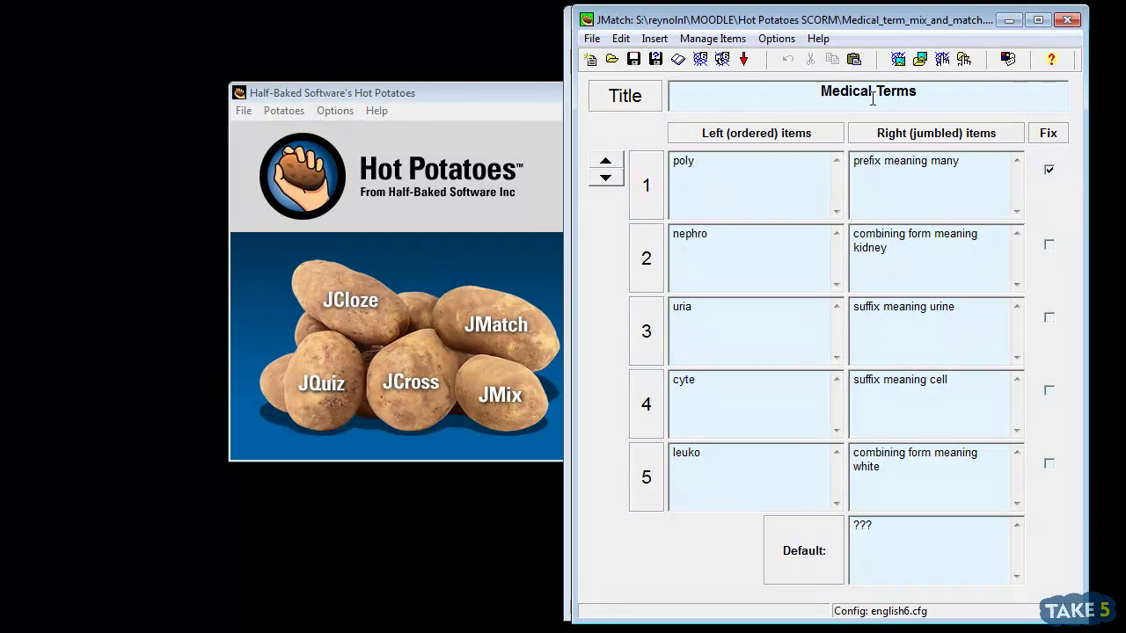
{"action": "left_click_drag", "start_coordinate": [941, 93], "coordinate": [771, 91]}
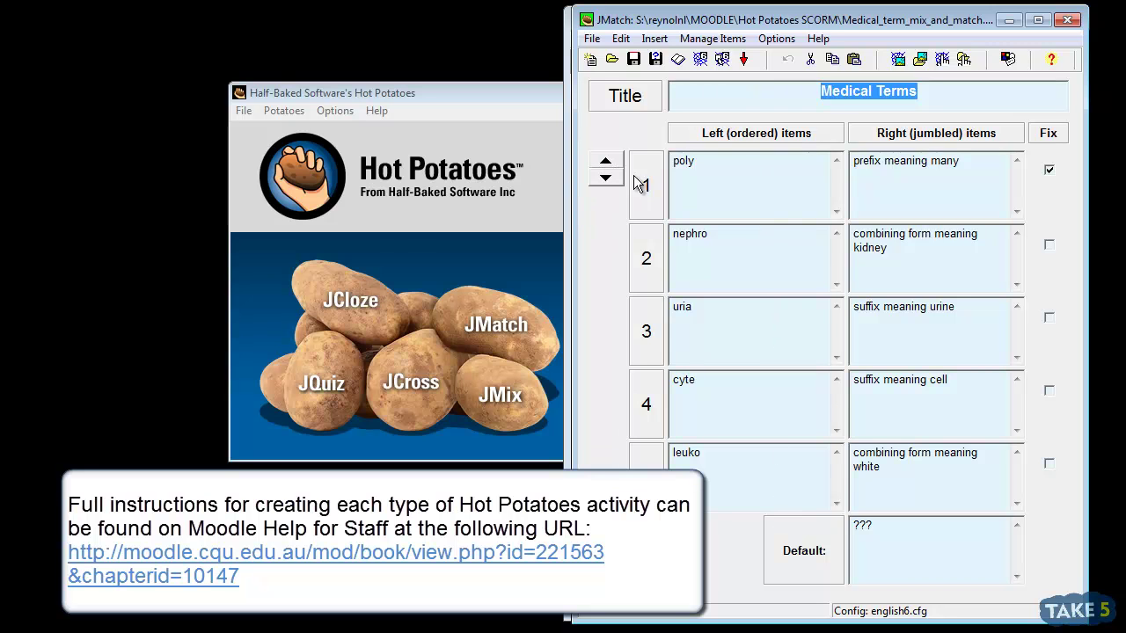
{"action": "left_click", "coordinate": [593, 39]}
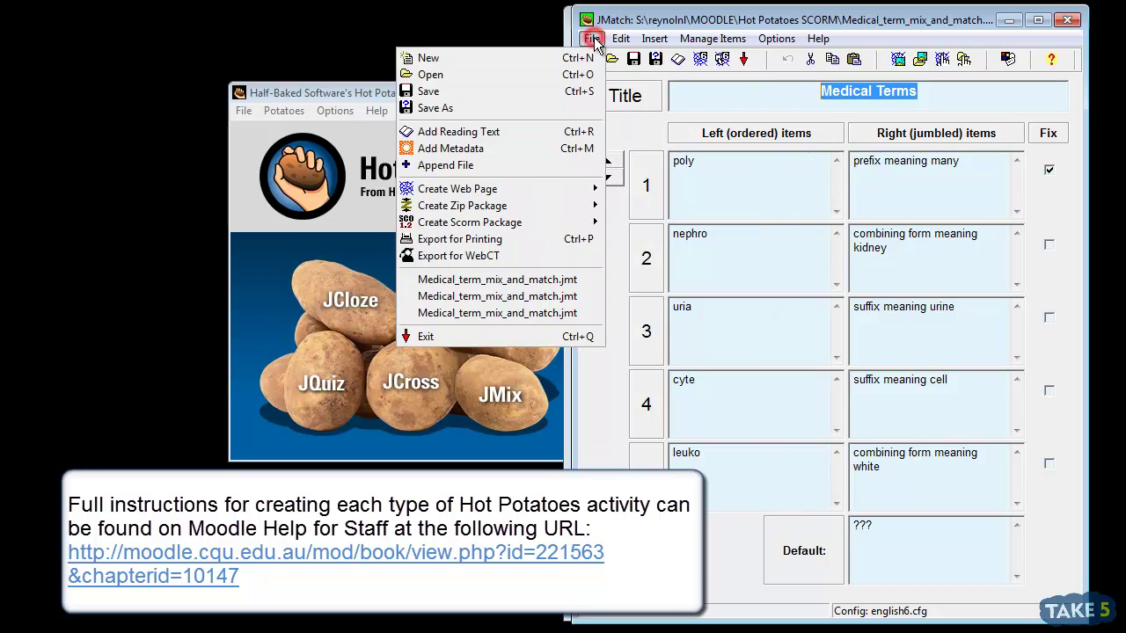
{"action": "mouse_move", "coordinate": [554, 225]}
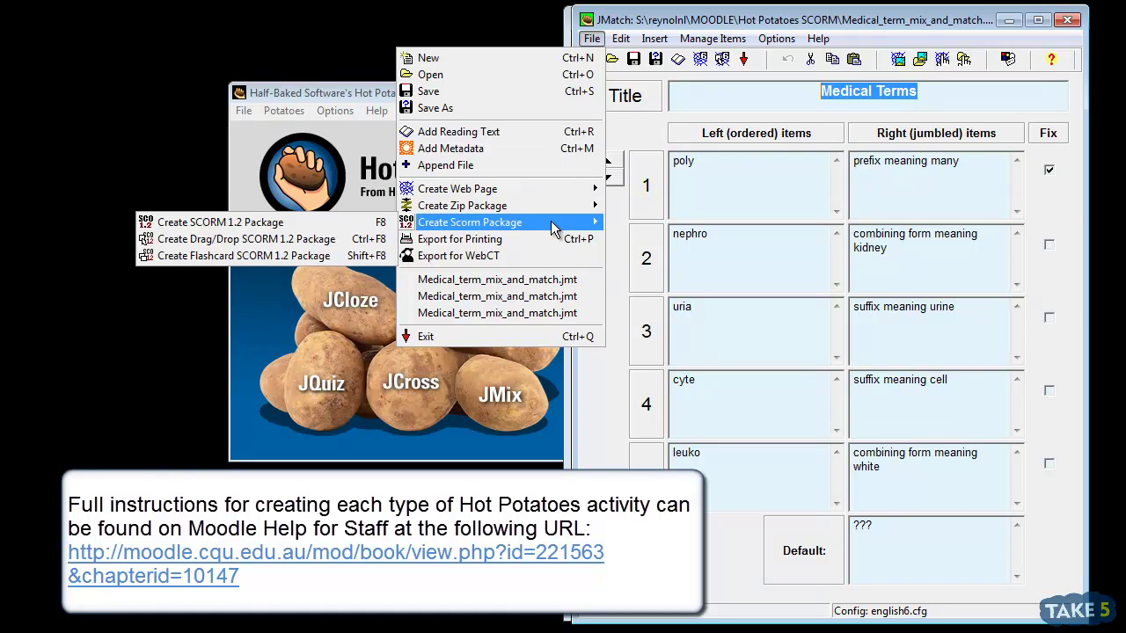
{"action": "left_click", "coordinate": [229, 239]}
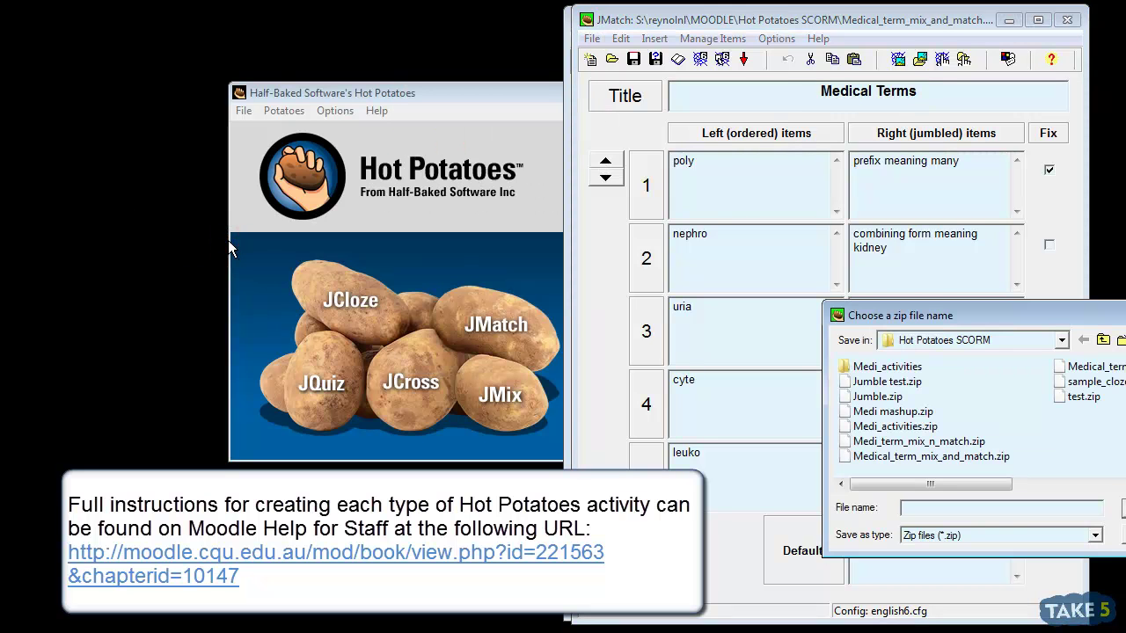
Save the SCORM package to the Desktop as a zip file named Test and decline to view the zip file.
{"action": "left_click_drag", "start_coordinate": [941, 321], "coordinate": [649, 229]}
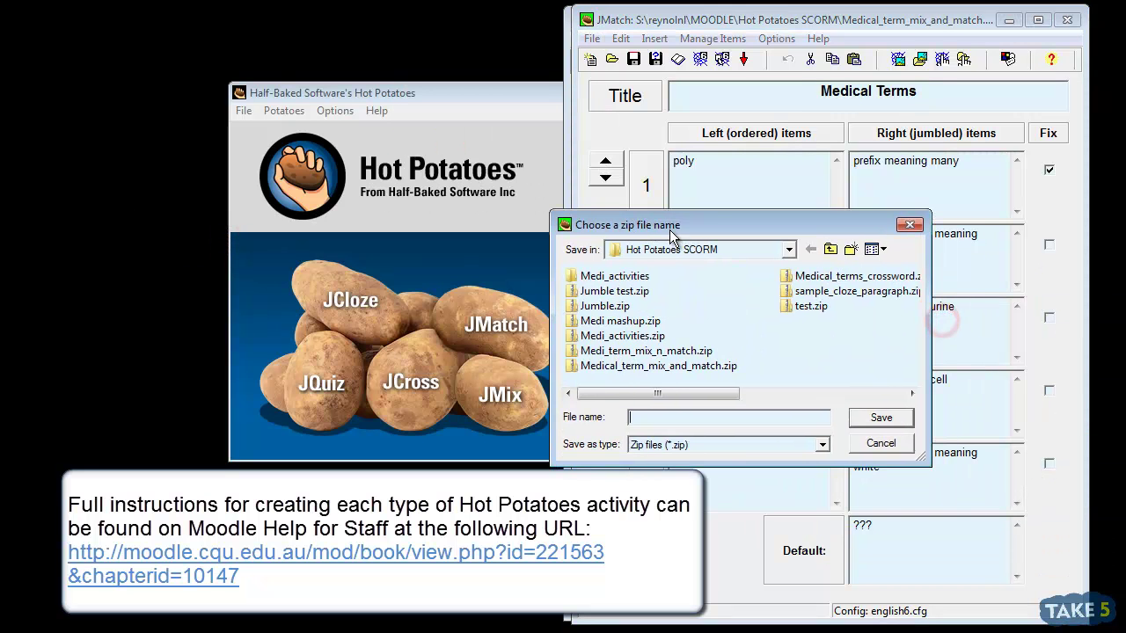
{"action": "left_click", "coordinate": [790, 250]}
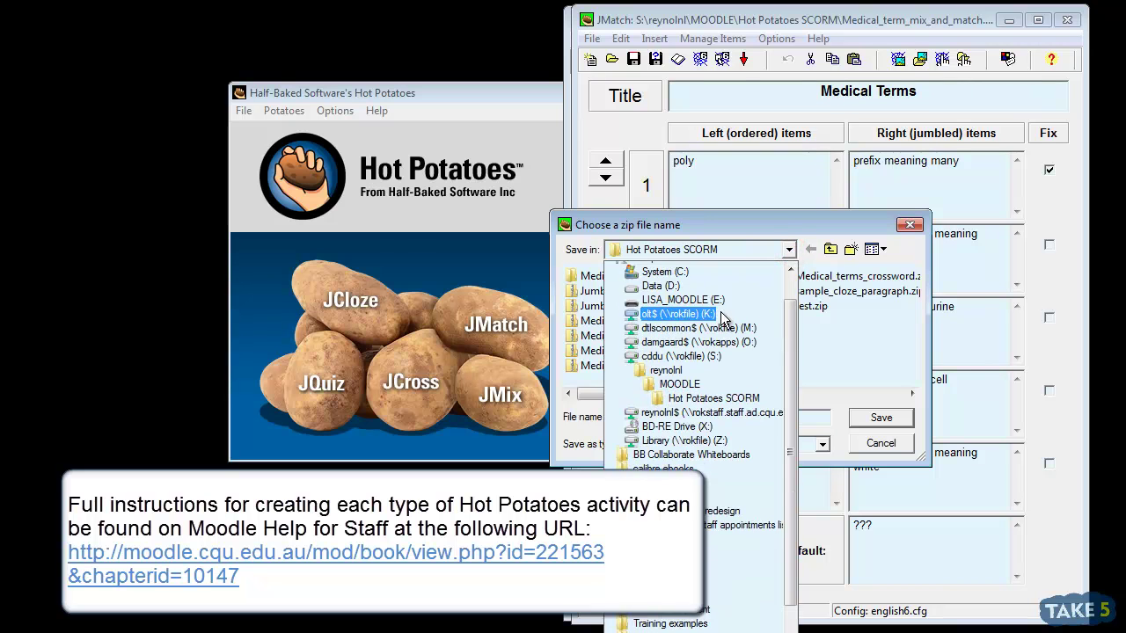
{"action": "scroll", "coordinate": [704, 313], "scroll_direction": "up", "scroll_amount": 2}
{"action": "left_click", "coordinate": [626, 268]}
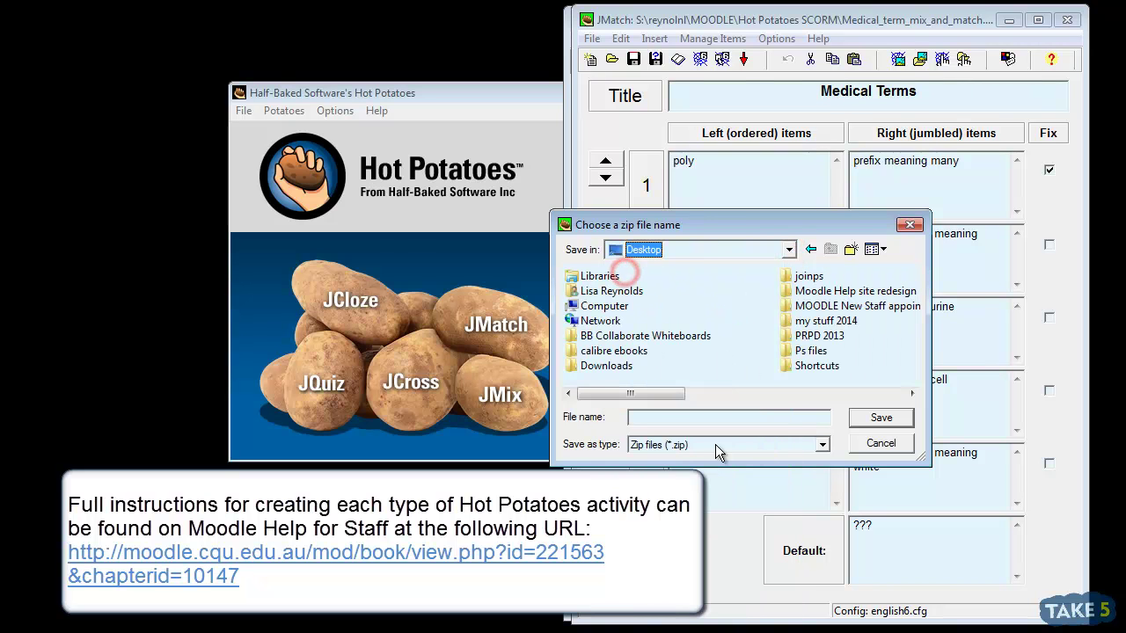
{"action": "left_click", "coordinate": [651, 414]}
{"action": "type", "text": "Test"}
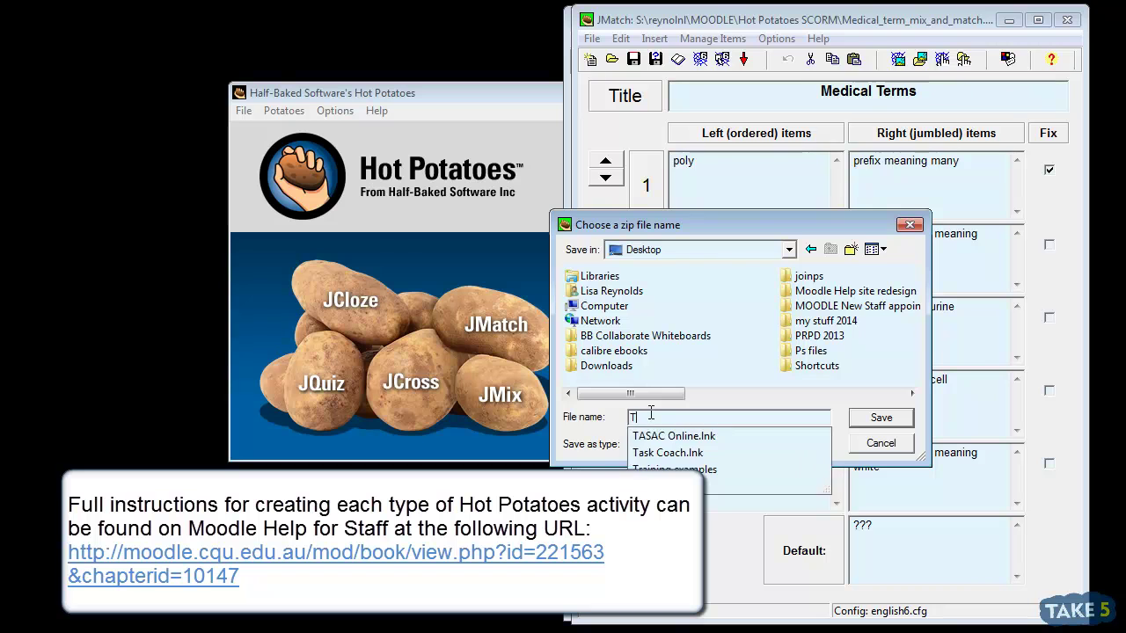
{"action": "left_click", "coordinate": [864, 421]}
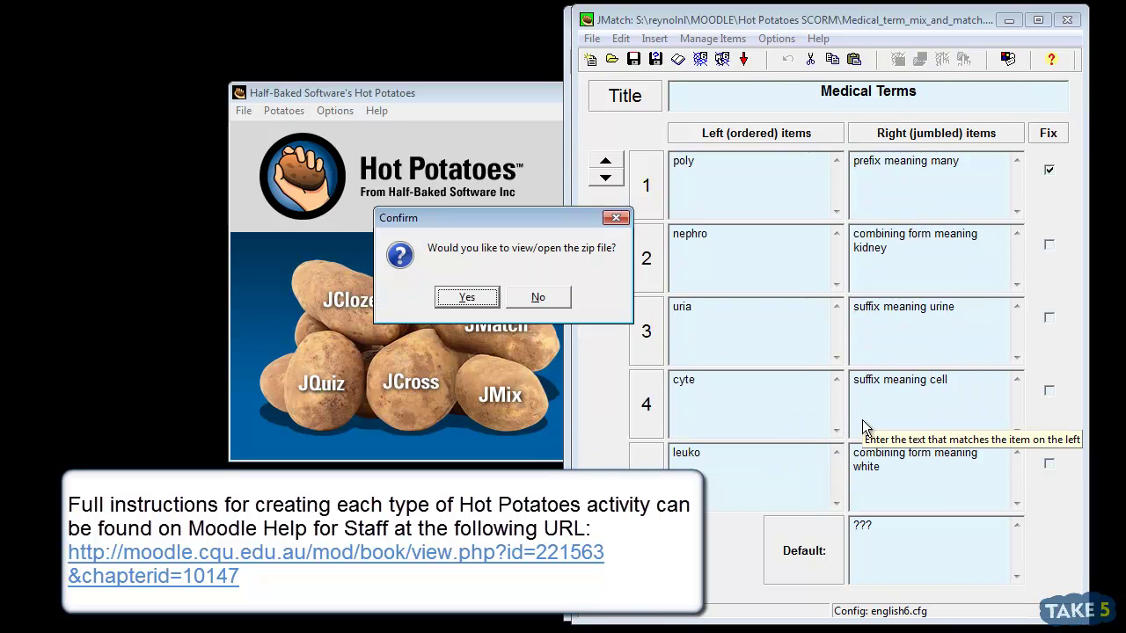
{"action": "left_click_drag", "start_coordinate": [473, 217], "coordinate": [810, 219]}
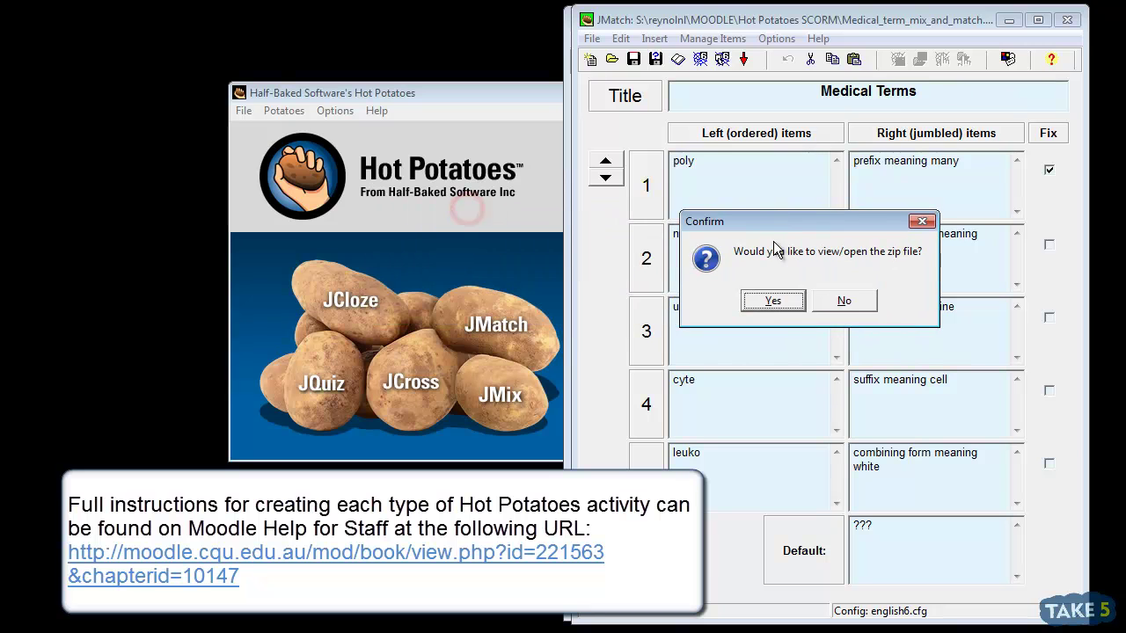
{"action": "left_click", "coordinate": [844, 302]}
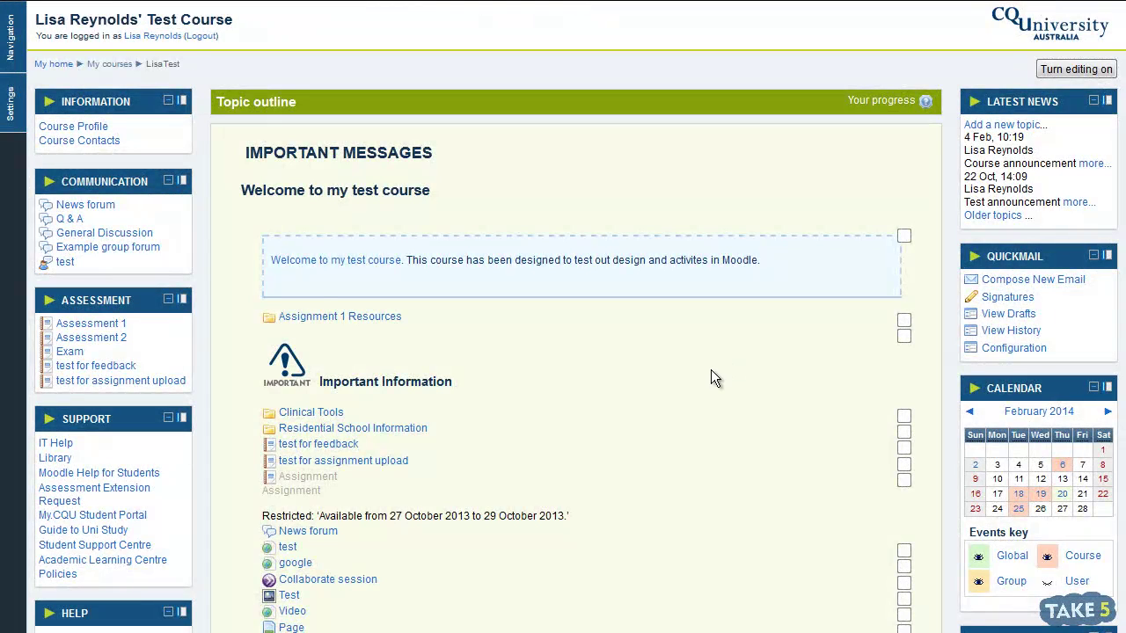
Switch to the Moodle test course, turn editing on, and add a SCORM package activity to the Important Messages section.
{"action": "left_click", "coordinate": [1080, 75]}
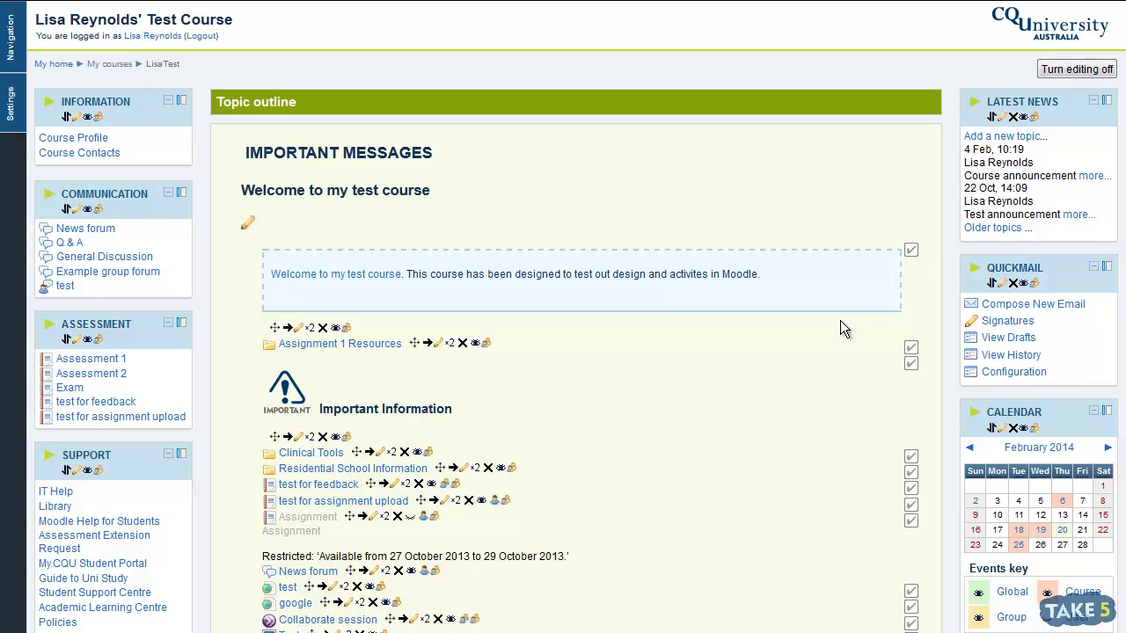
{"action": "scroll", "coordinate": [839, 321], "scroll_direction": "down", "scroll_amount": 1}
{"action": "scroll", "coordinate": [837, 333], "scroll_direction": "down", "scroll_amount": 4}
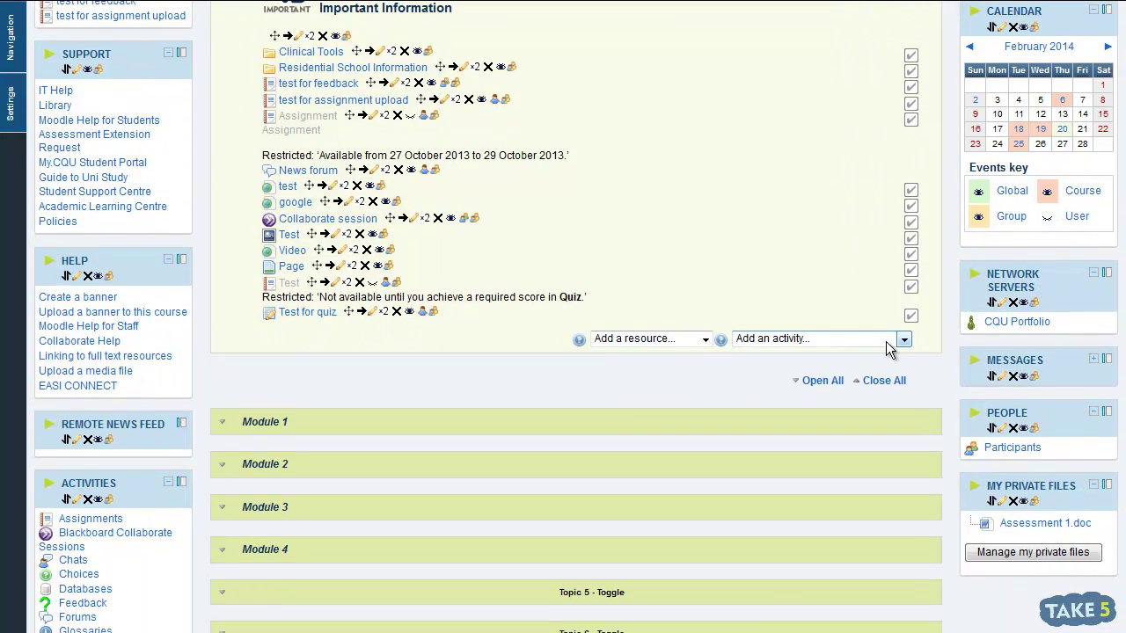
{"action": "left_click", "coordinate": [905, 341]}
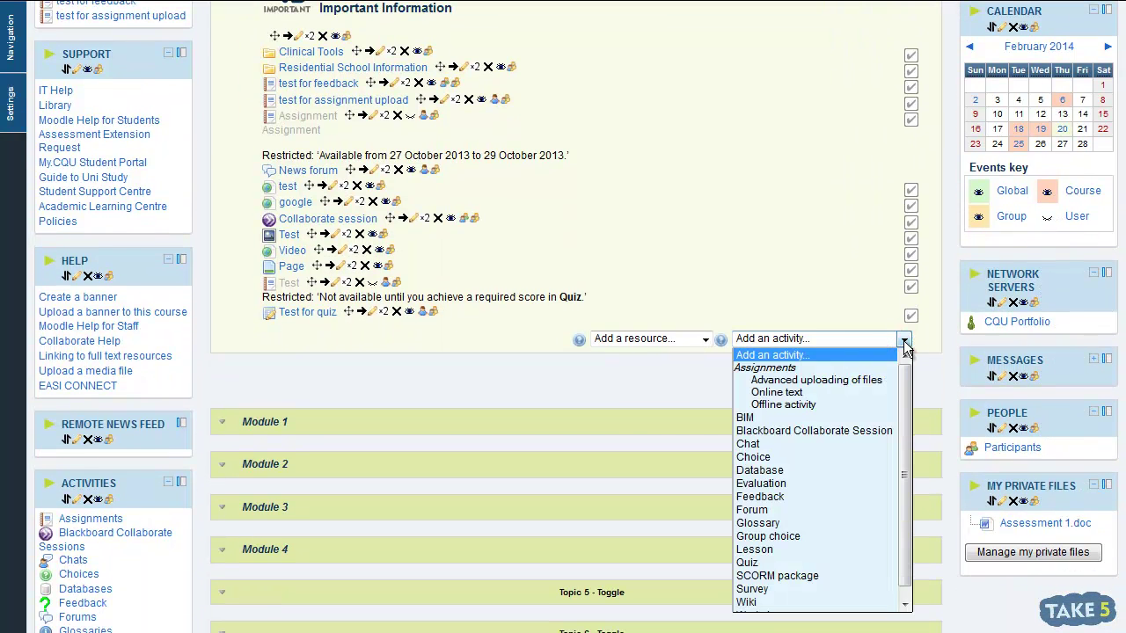
{"action": "left_click", "coordinate": [867, 577]}
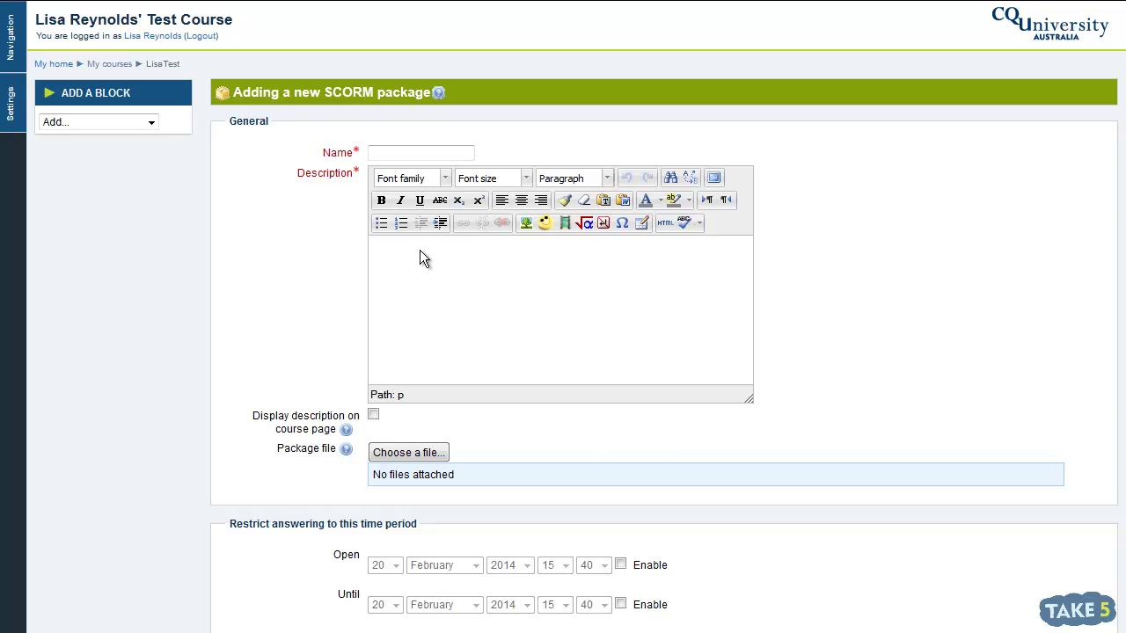
Enter Test as both the name and the description of the new SCORM package.
{"action": "left_click", "coordinate": [397, 148]}
{"action": "type", "text": "Te"}
{"action": "left_click", "coordinate": [405, 303]}
{"action": "type", "text": "Test"}
Upload Test.zip from the Desktop as the activity's package file.
{"action": "left_click", "coordinate": [405, 455]}
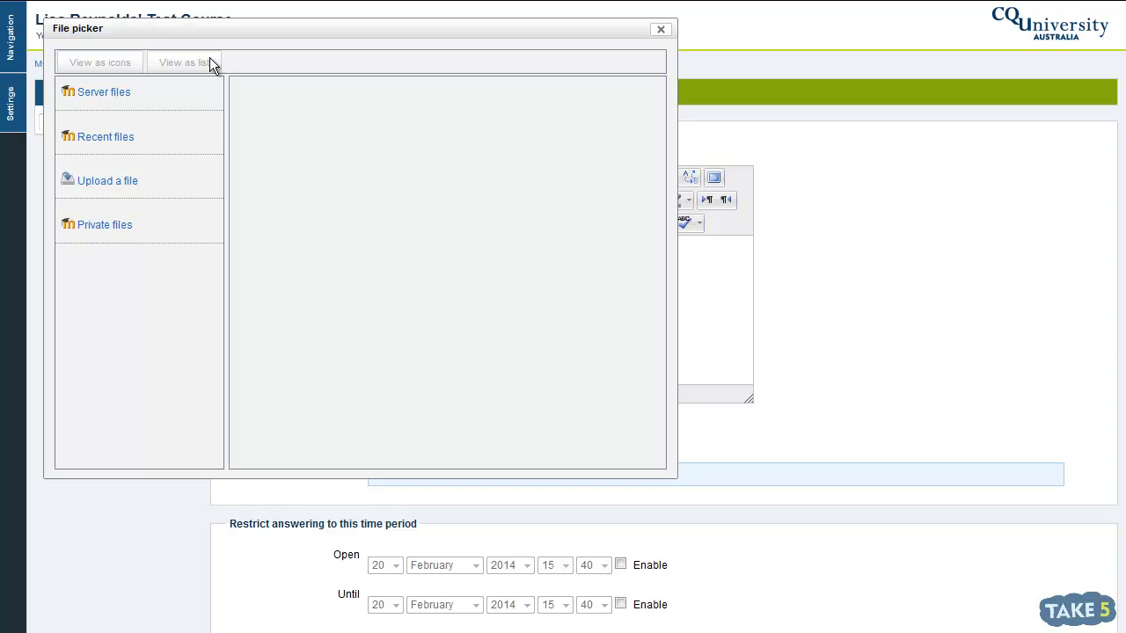
{"action": "left_click_drag", "start_coordinate": [217, 34], "coordinate": [419, 115]}
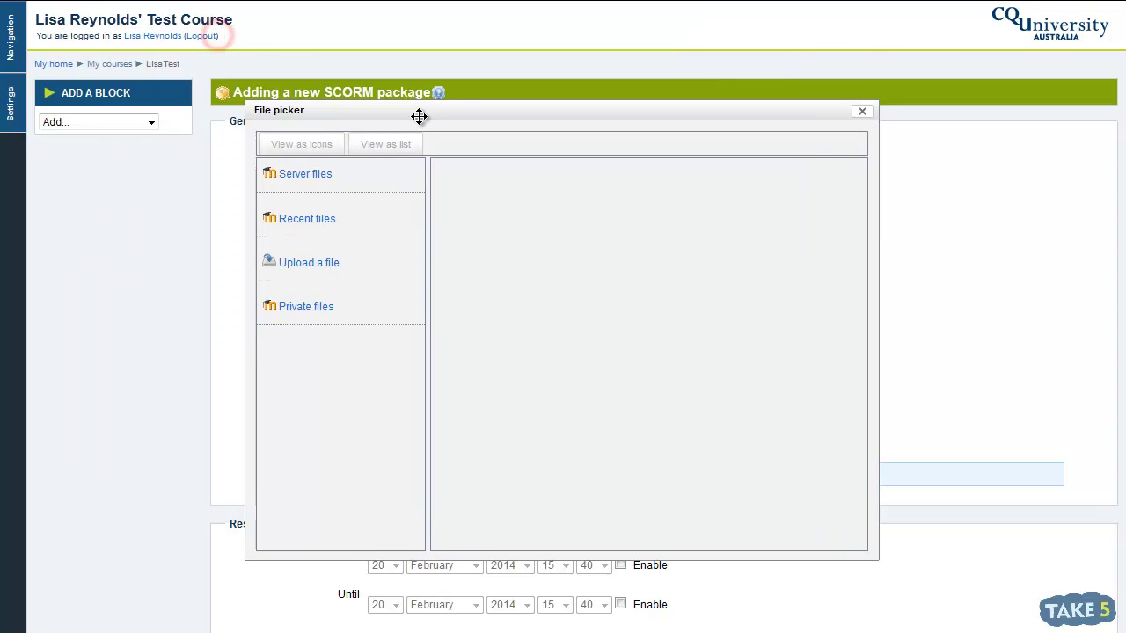
{"action": "left_click", "coordinate": [319, 271]}
{"action": "left_click", "coordinate": [576, 218]}
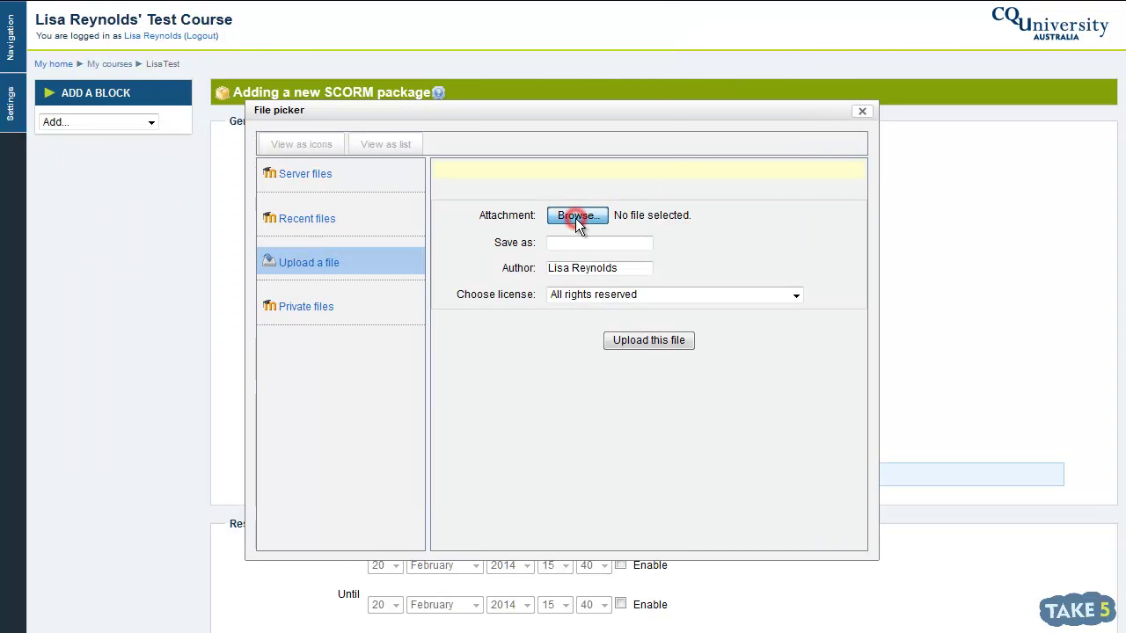
{"action": "left_click", "coordinate": [503, 87]}
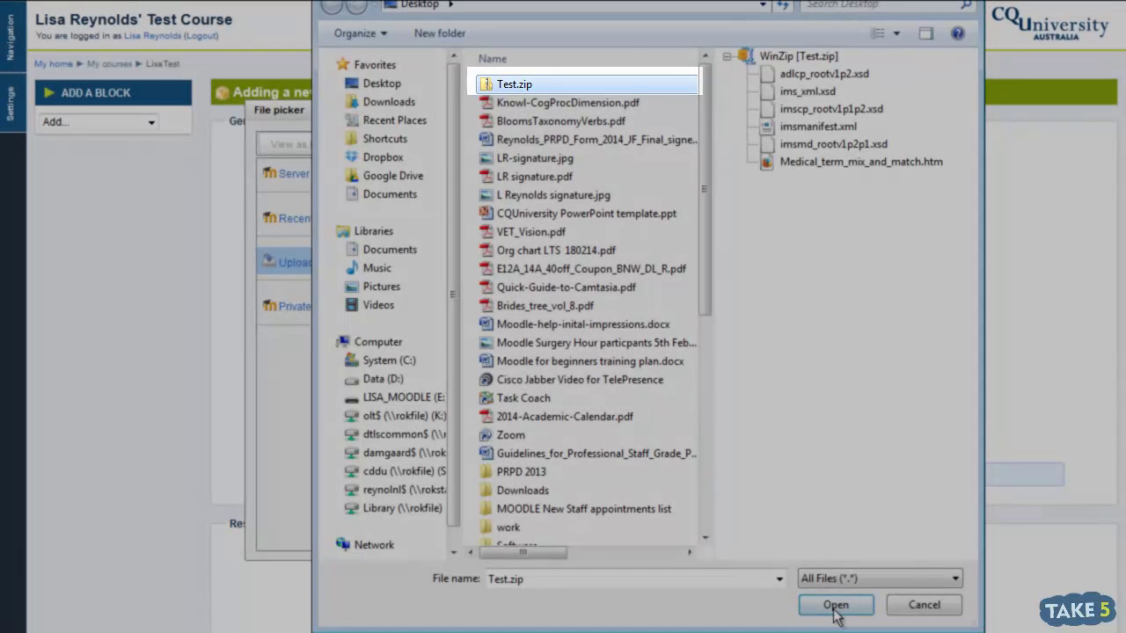
{"action": "left_click", "coordinate": [834, 606]}
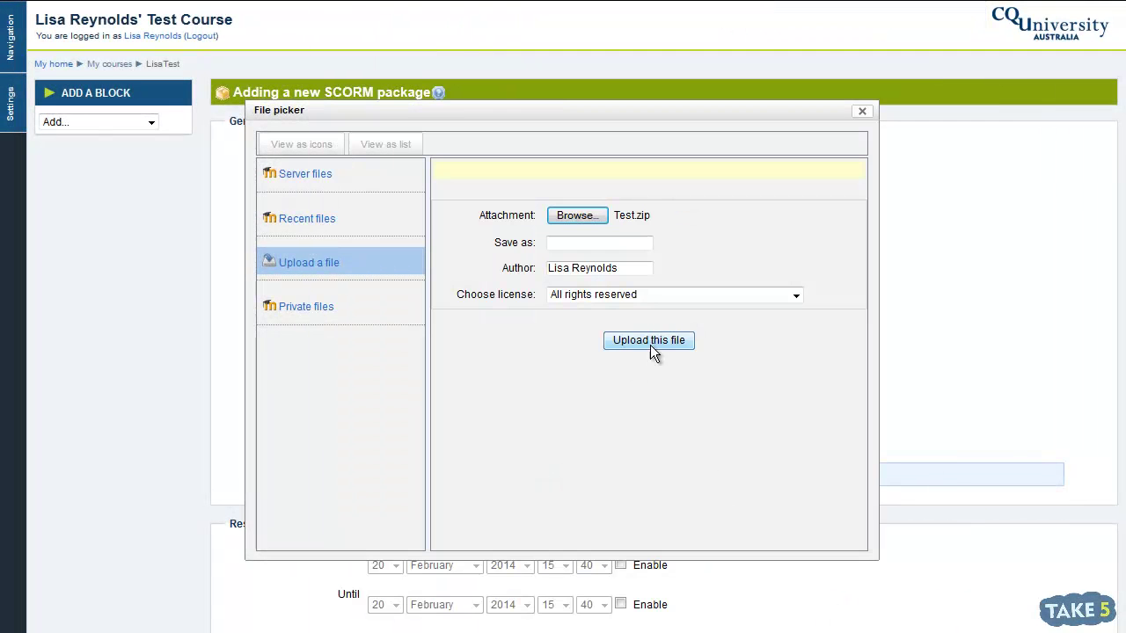
{"action": "left_click", "coordinate": [650, 345]}
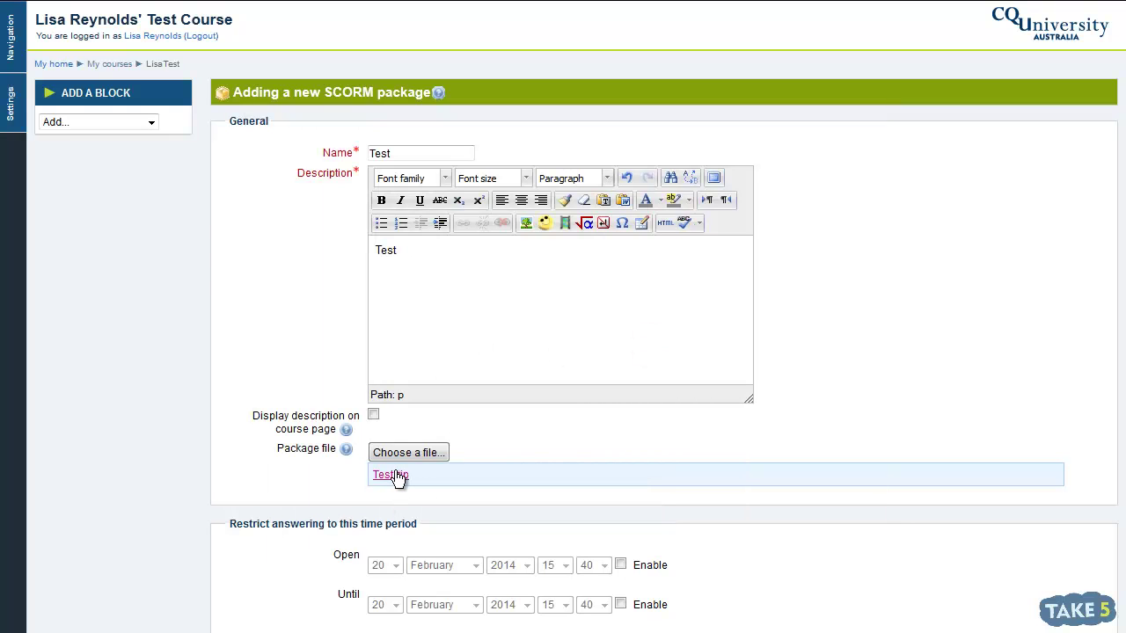
Try out the time restriction by enabling and then disabling both the Open and Until dates.
{"action": "scroll", "coordinate": [400, 482], "scroll_direction": "down", "scroll_amount": 2}
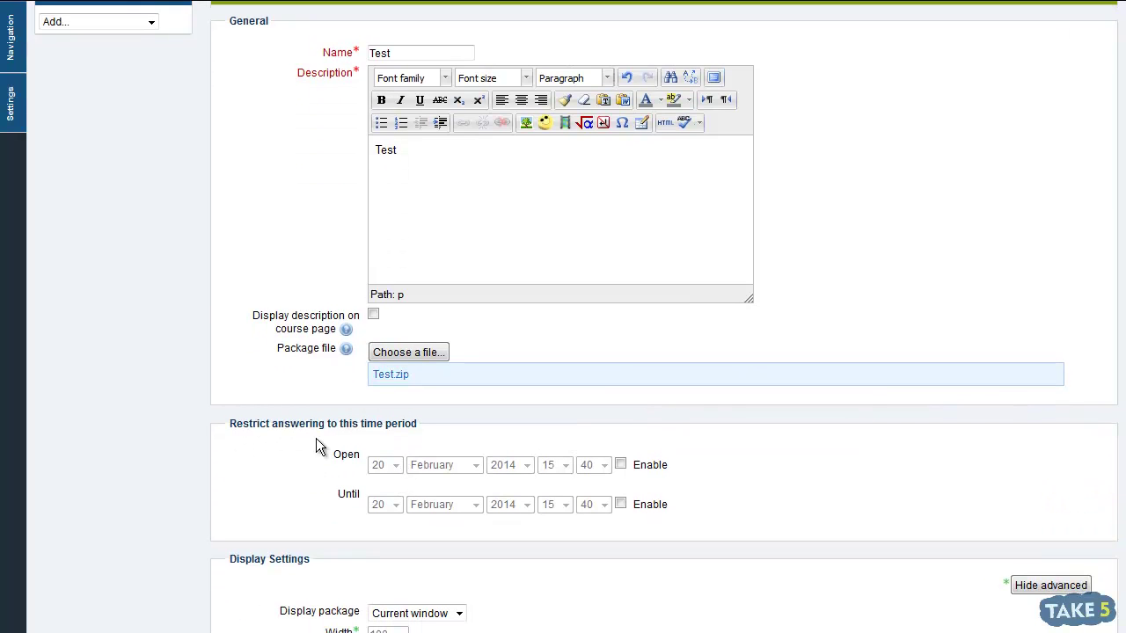
{"action": "left_click", "coordinate": [620, 464]}
{"action": "left_click", "coordinate": [621, 504]}
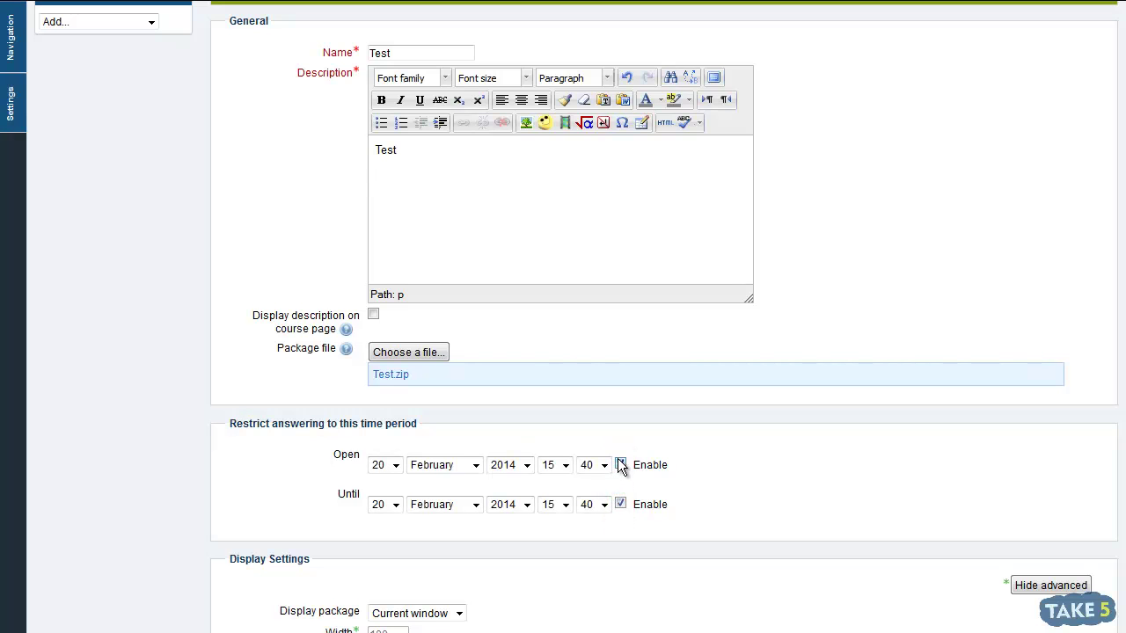
{"action": "left_click", "coordinate": [621, 463]}
{"action": "left_click", "coordinate": [621, 505]}
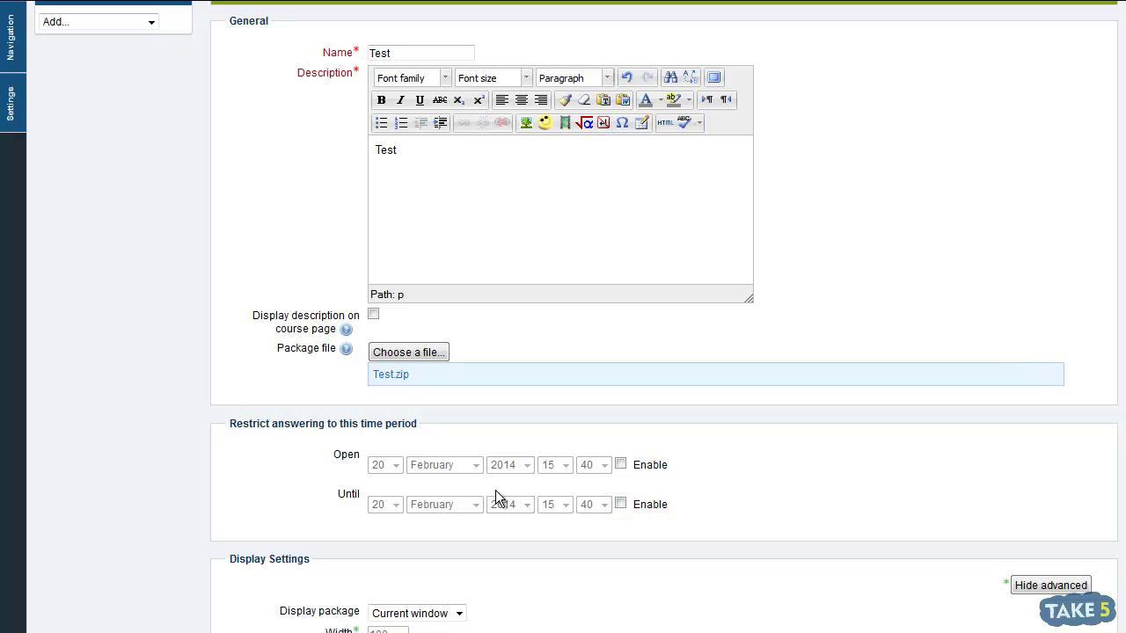
Examine the activity's display settings, including the window choices for displaying the package and the preview mode option.
{"action": "scroll", "coordinate": [495, 490], "scroll_direction": "down", "scroll_amount": 2}
{"action": "scroll", "coordinate": [495, 490], "scroll_direction": "down", "scroll_amount": 2}
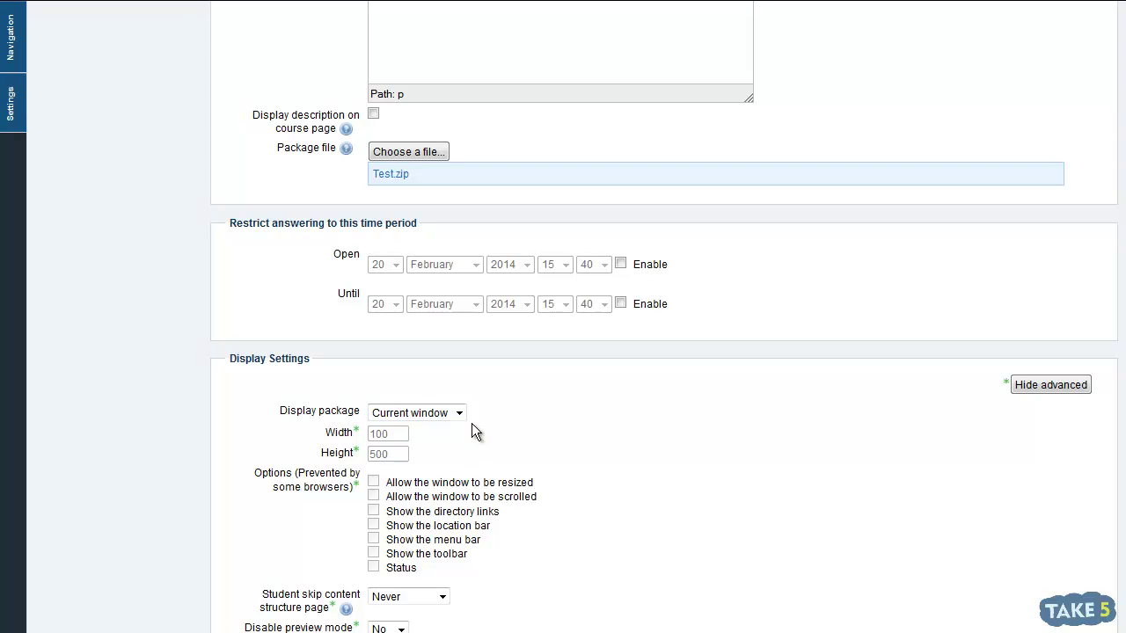
{"action": "left_click", "coordinate": [451, 412]}
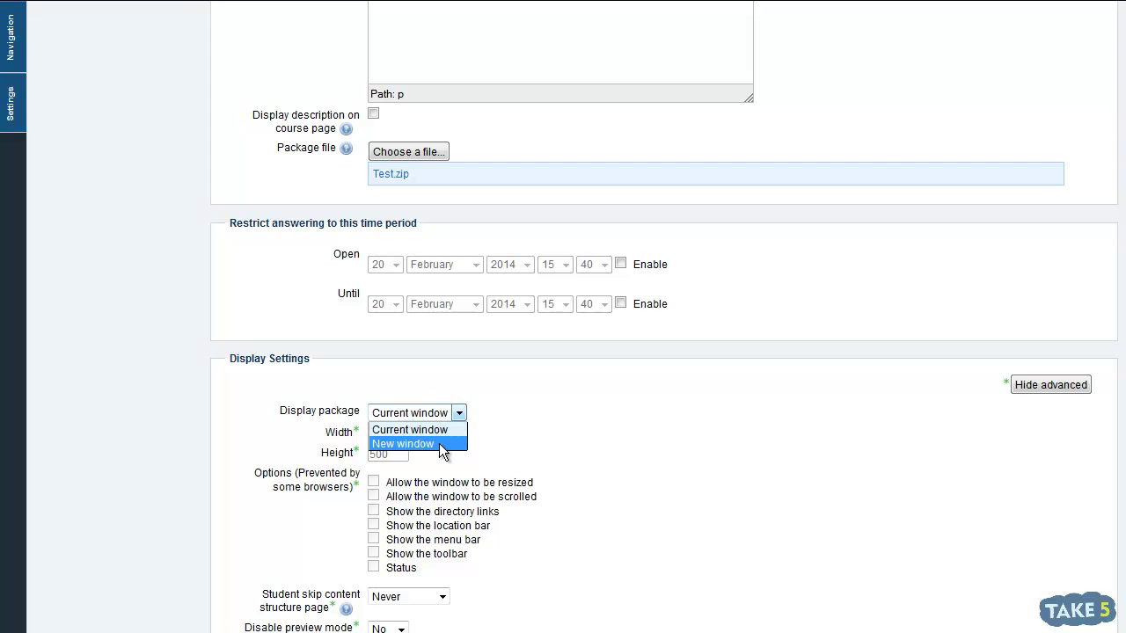
{"action": "left_click", "coordinate": [459, 410]}
{"action": "scroll", "coordinate": [592, 431], "scroll_direction": "down", "scroll_amount": 2}
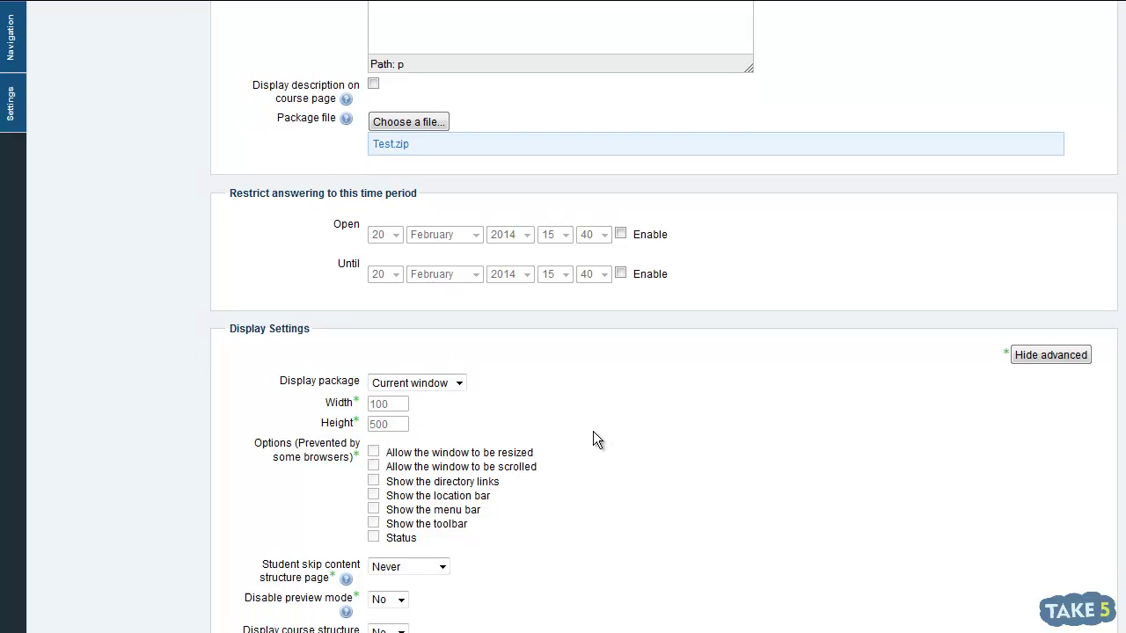
{"action": "scroll", "coordinate": [593, 431], "scroll_direction": "down", "scroll_amount": 4}
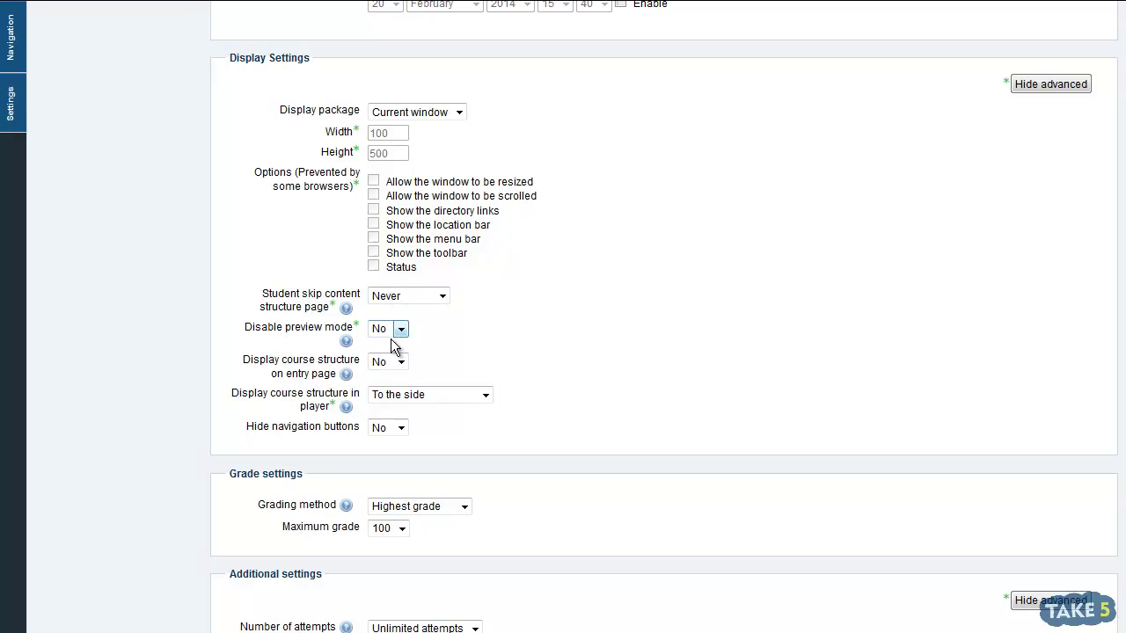
Set the course structure display in the player to Disabled and the grading method to Learning objects.
{"action": "left_click", "coordinate": [485, 394]}
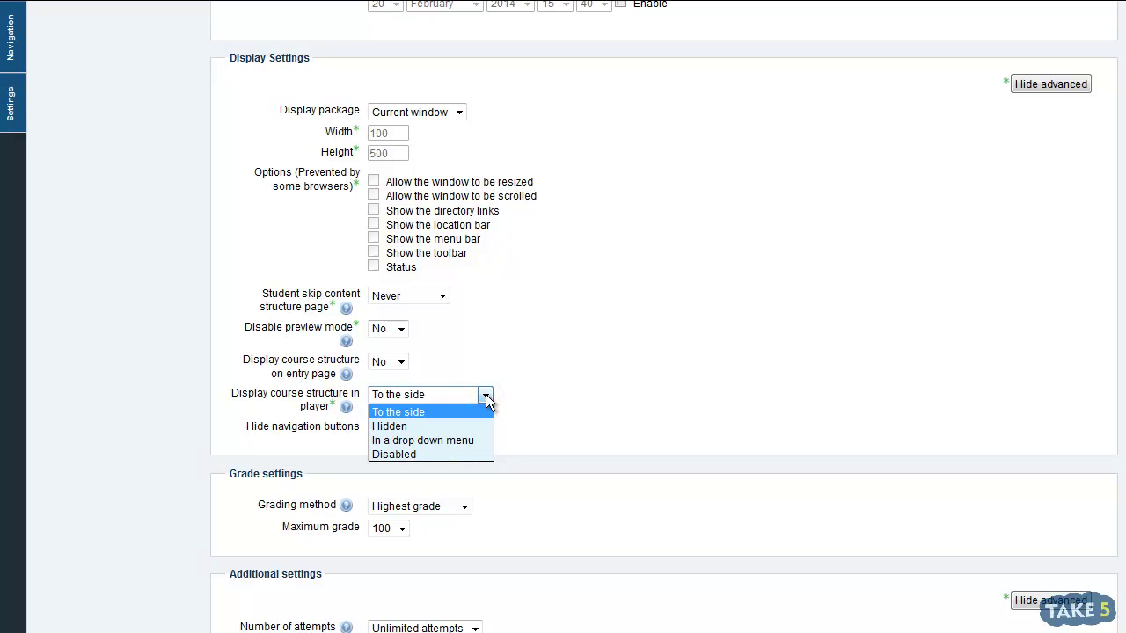
{"action": "left_click", "coordinate": [390, 453]}
{"action": "scroll", "coordinate": [538, 453], "scroll_direction": "down", "scroll_amount": 5}
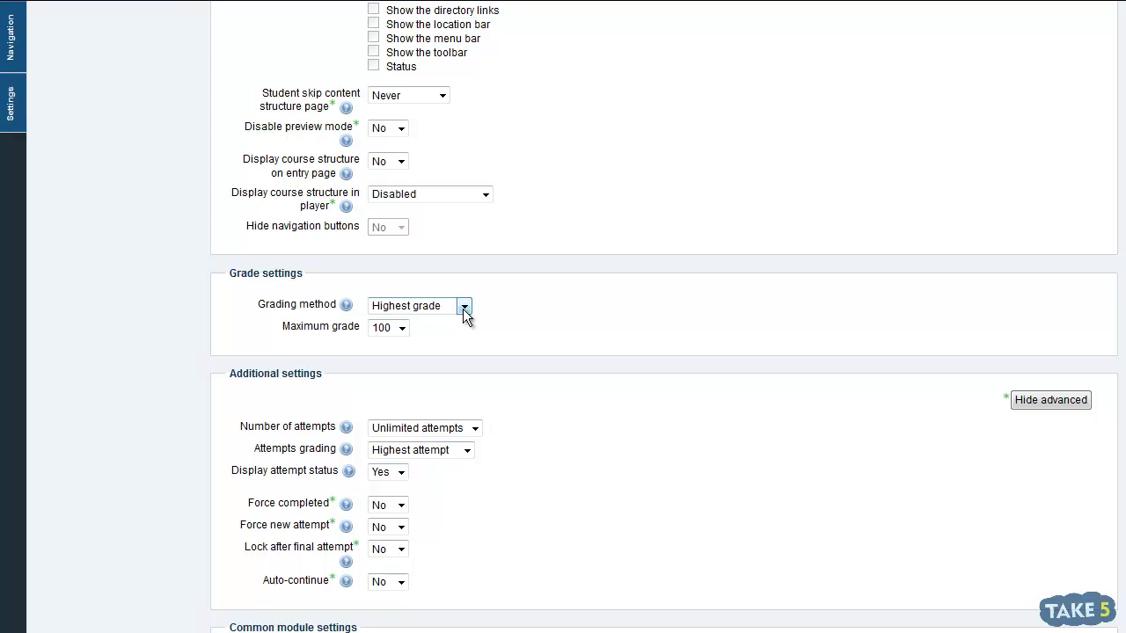
{"action": "left_click", "coordinate": [463, 309]}
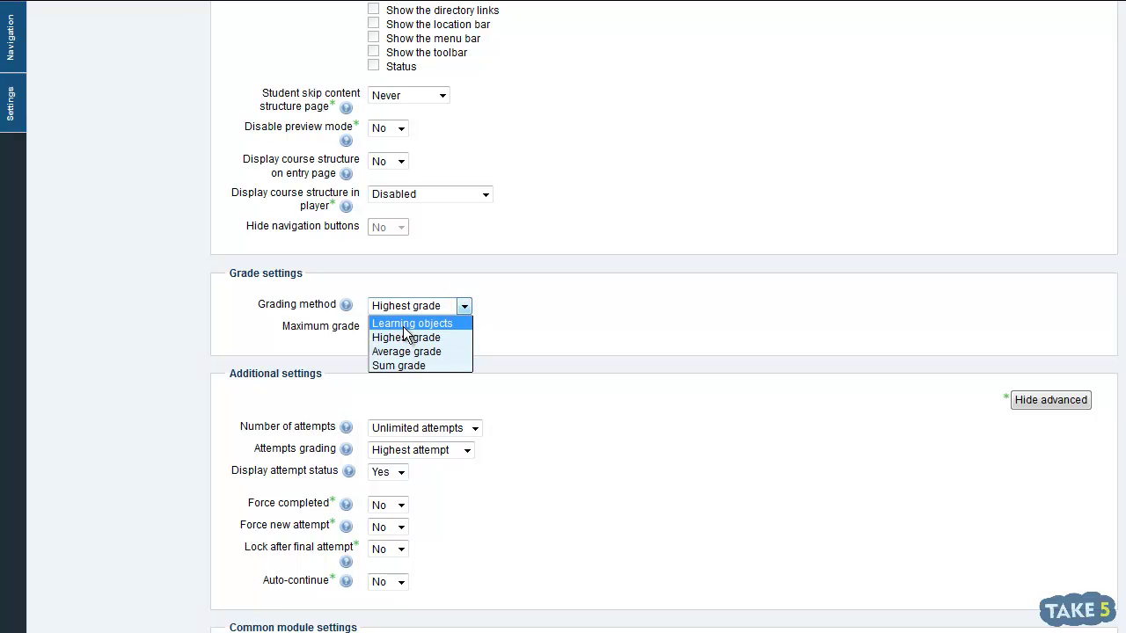
{"action": "left_click", "coordinate": [402, 325]}
Examine the additional settings, including the choices for the number of attempts, without changing them.
{"action": "scroll", "coordinate": [546, 399], "scroll_direction": "down", "scroll_amount": 3}
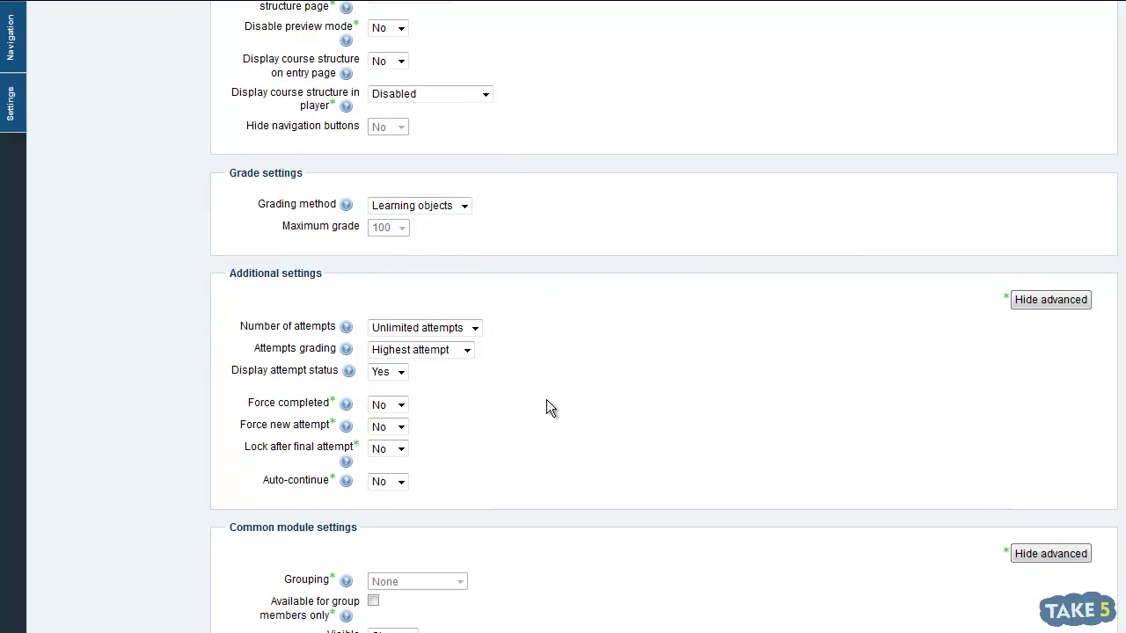
{"action": "scroll", "coordinate": [546, 407], "scroll_direction": "down", "scroll_amount": 1}
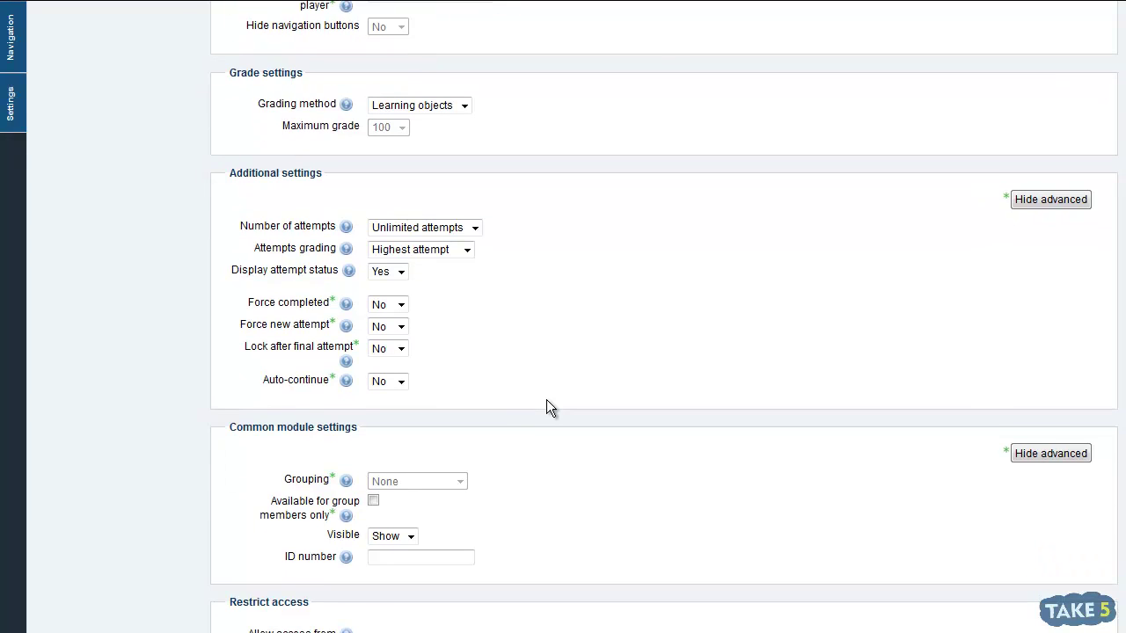
{"action": "scroll", "coordinate": [546, 400], "scroll_direction": "down", "scroll_amount": 2}
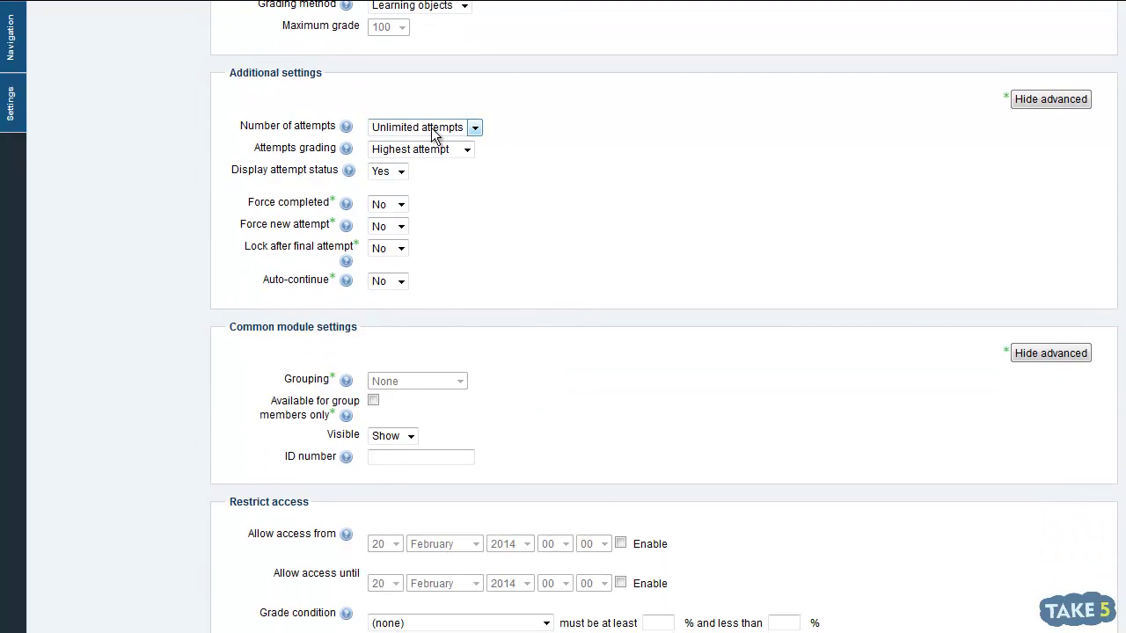
{"action": "left_click", "coordinate": [473, 129]}
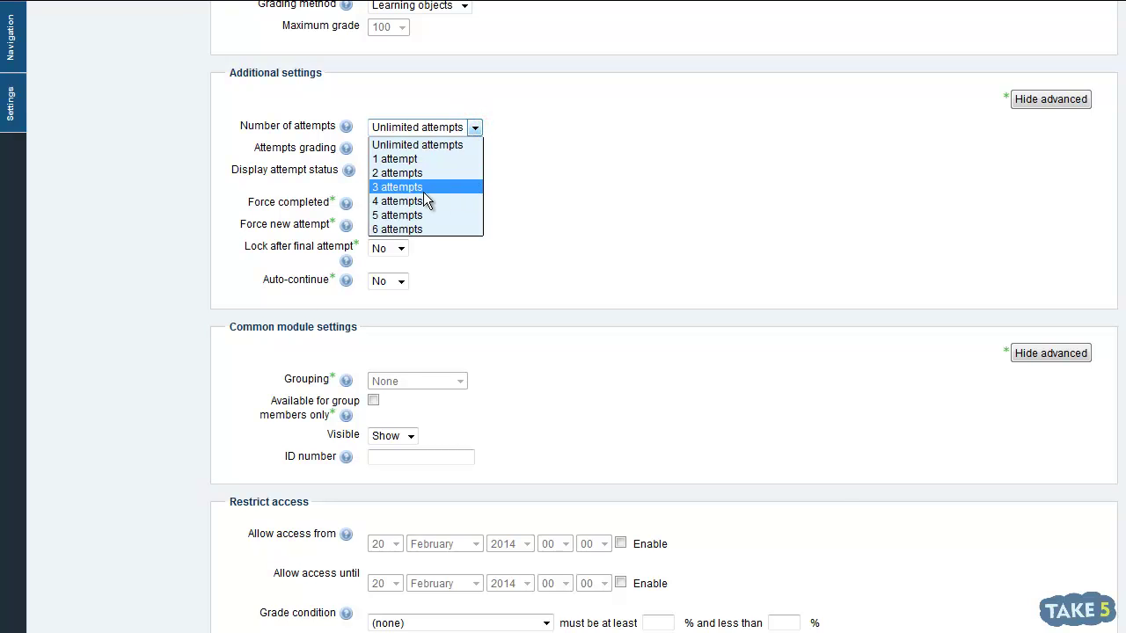
{"action": "left_click", "coordinate": [528, 141]}
Save the SCORM activity, return to the course page and locate the Test package under Important Information.
{"action": "scroll", "coordinate": [495, 255], "scroll_direction": "down", "scroll_amount": 4}
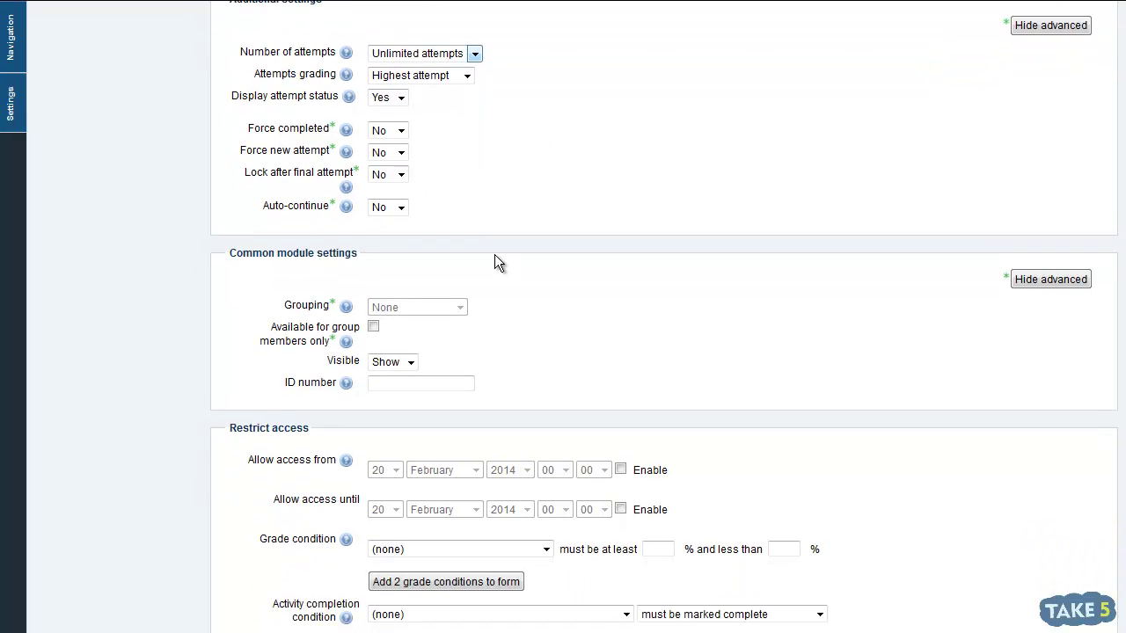
{"action": "scroll", "coordinate": [494, 255], "scroll_direction": "down", "scroll_amount": 3}
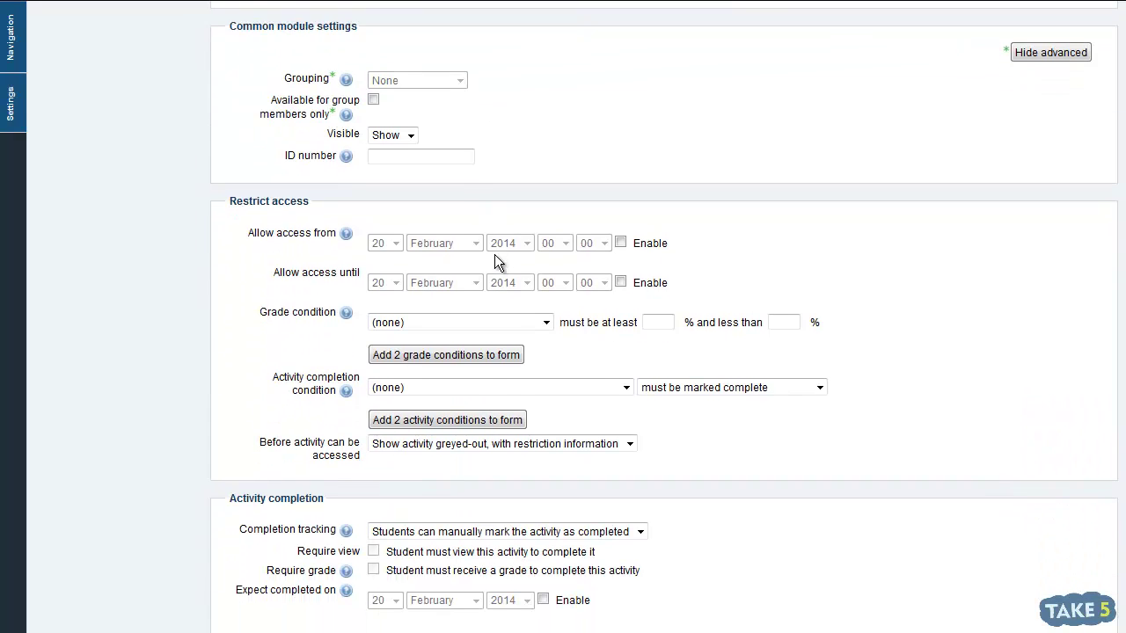
{"action": "scroll", "coordinate": [494, 255], "scroll_direction": "down", "scroll_amount": 3}
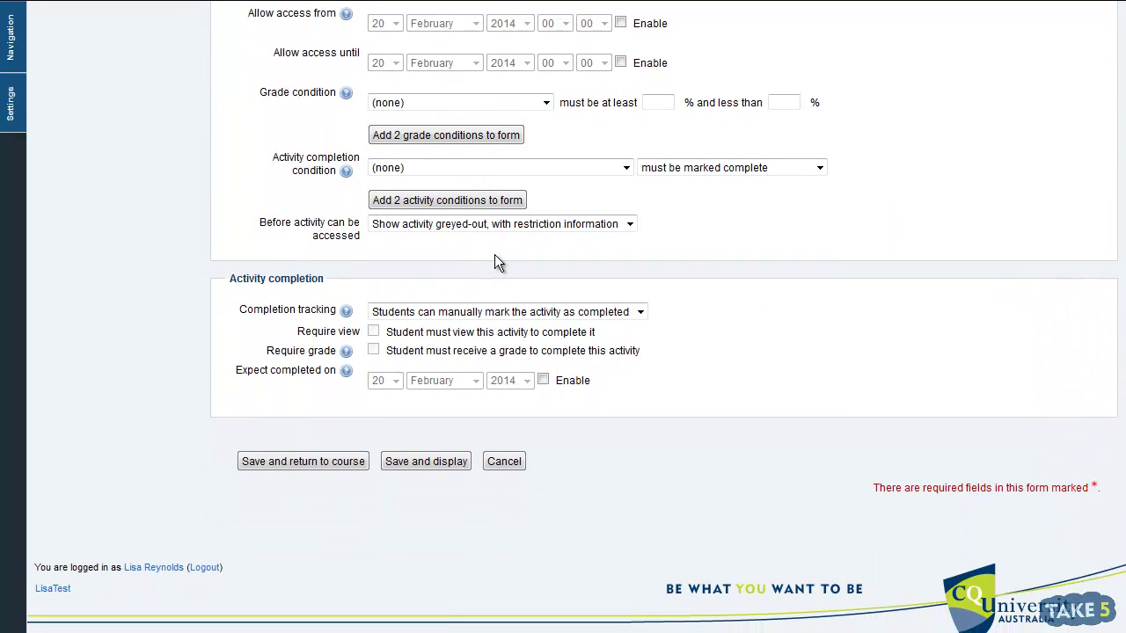
{"action": "left_click", "coordinate": [336, 458]}
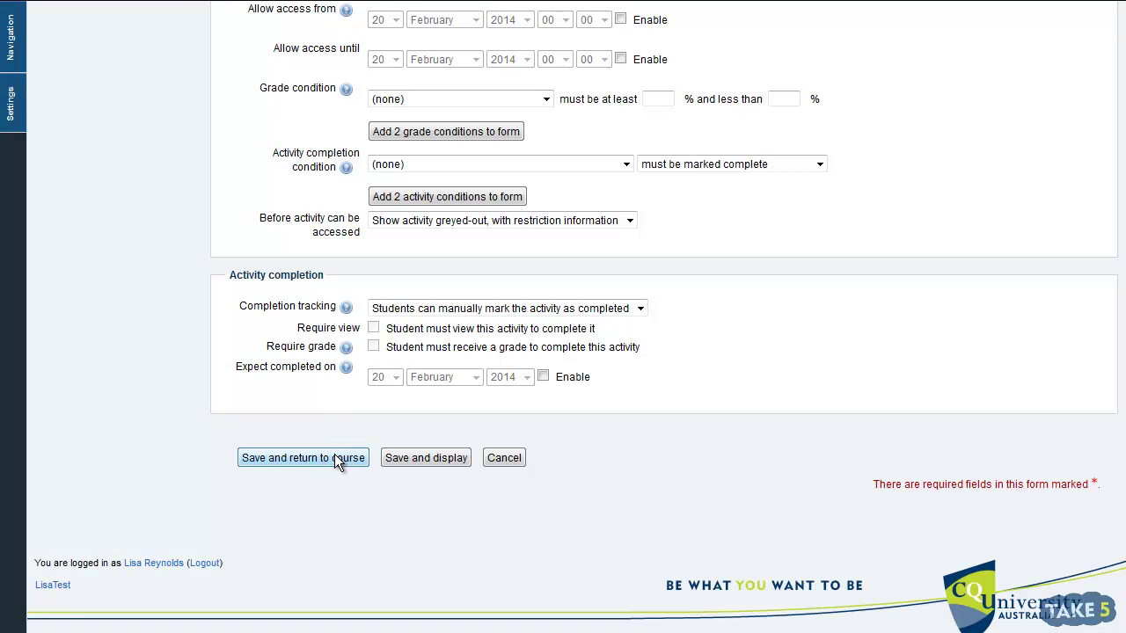
{"action": "scroll", "coordinate": [513, 434], "scroll_direction": "down", "scroll_amount": 1}
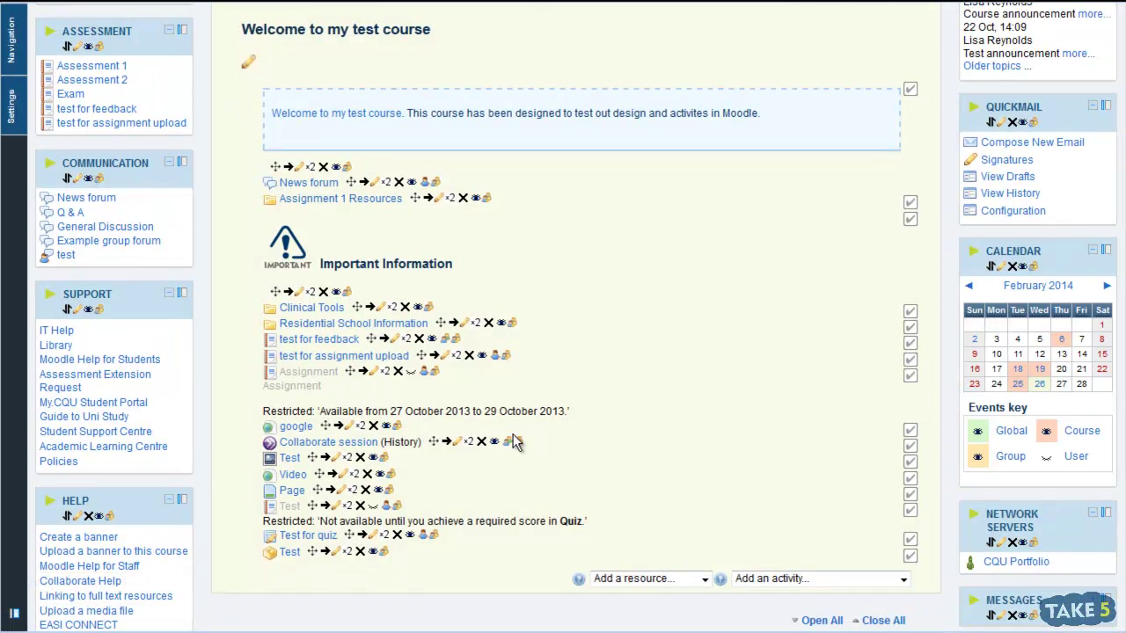
{"action": "scroll", "coordinate": [512, 440], "scroll_direction": "down", "scroll_amount": 6}
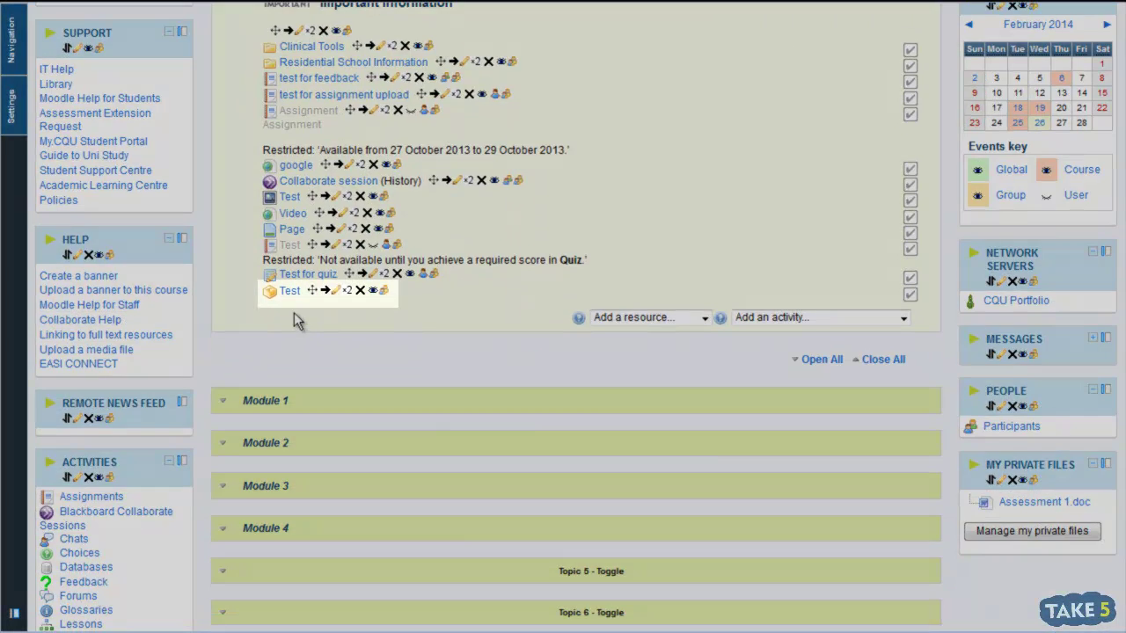